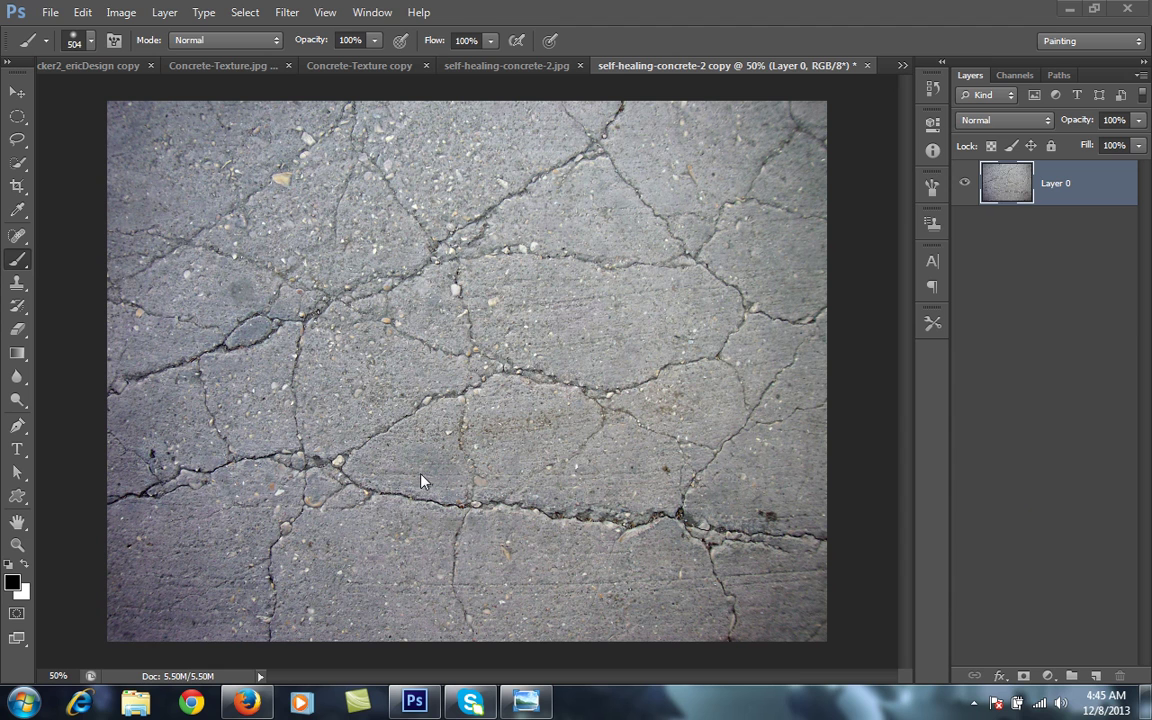
Step: Add a point text layer reading "text" across the cracked concrete image
{"action": "left_click", "coordinate": [17, 449]}
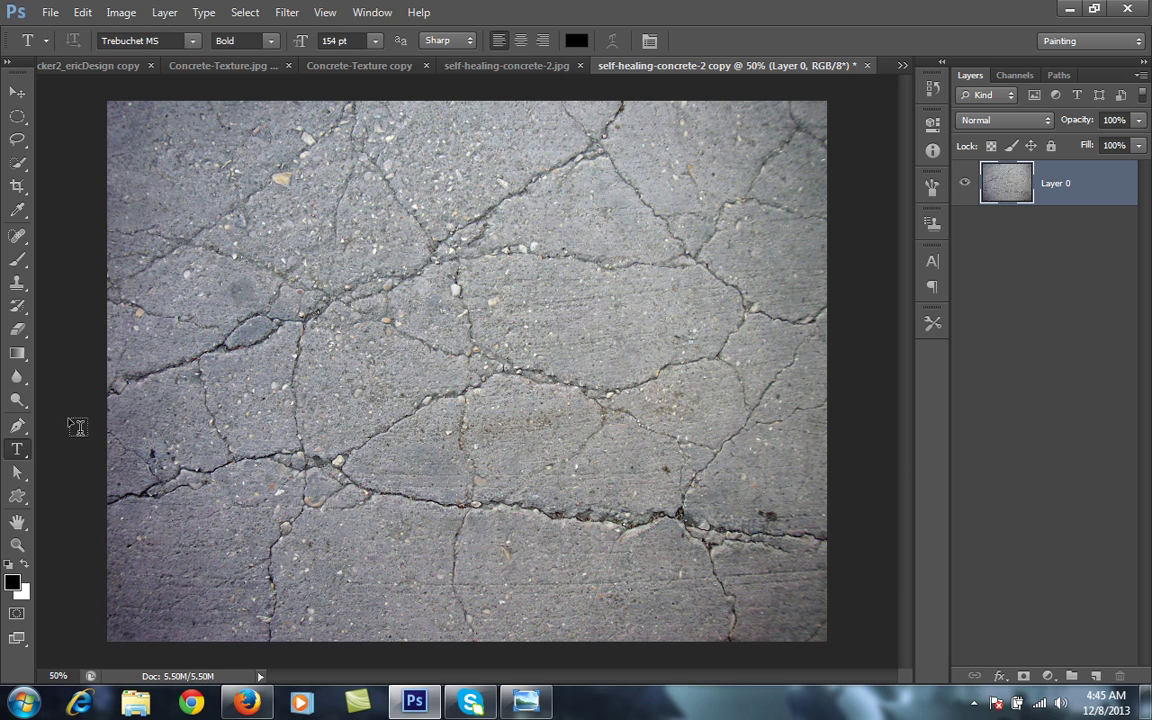
{"action": "left_click", "coordinate": [259, 370]}
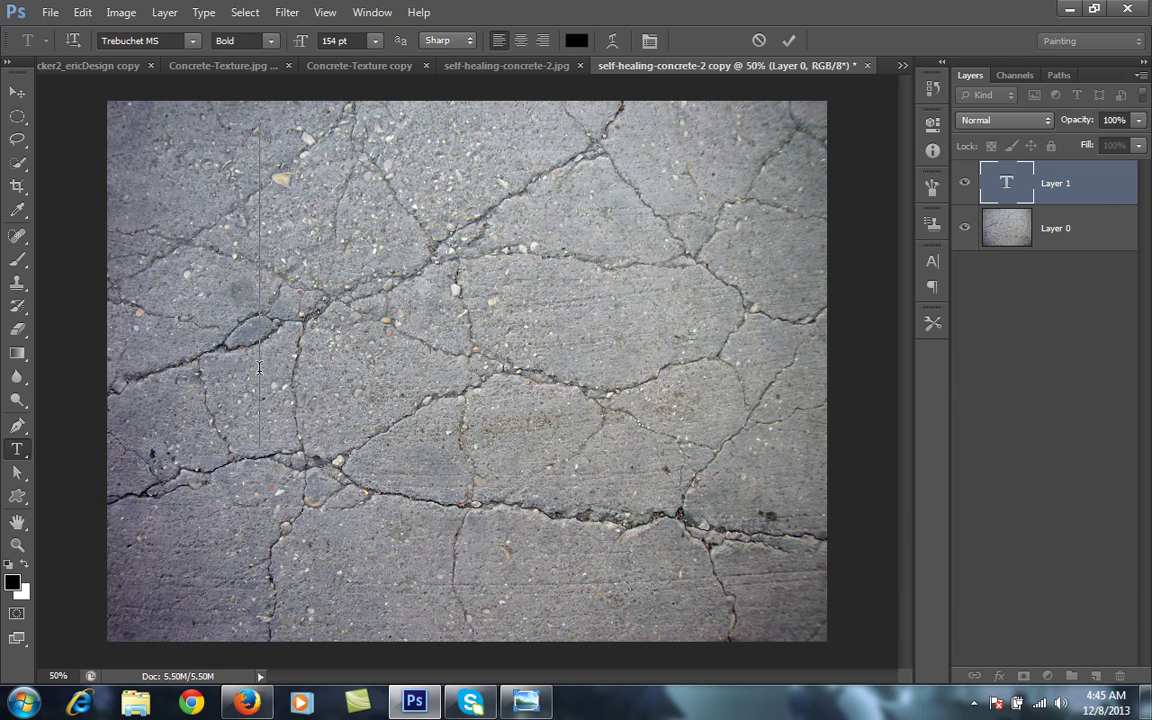
{"action": "type", "text": "tex"}
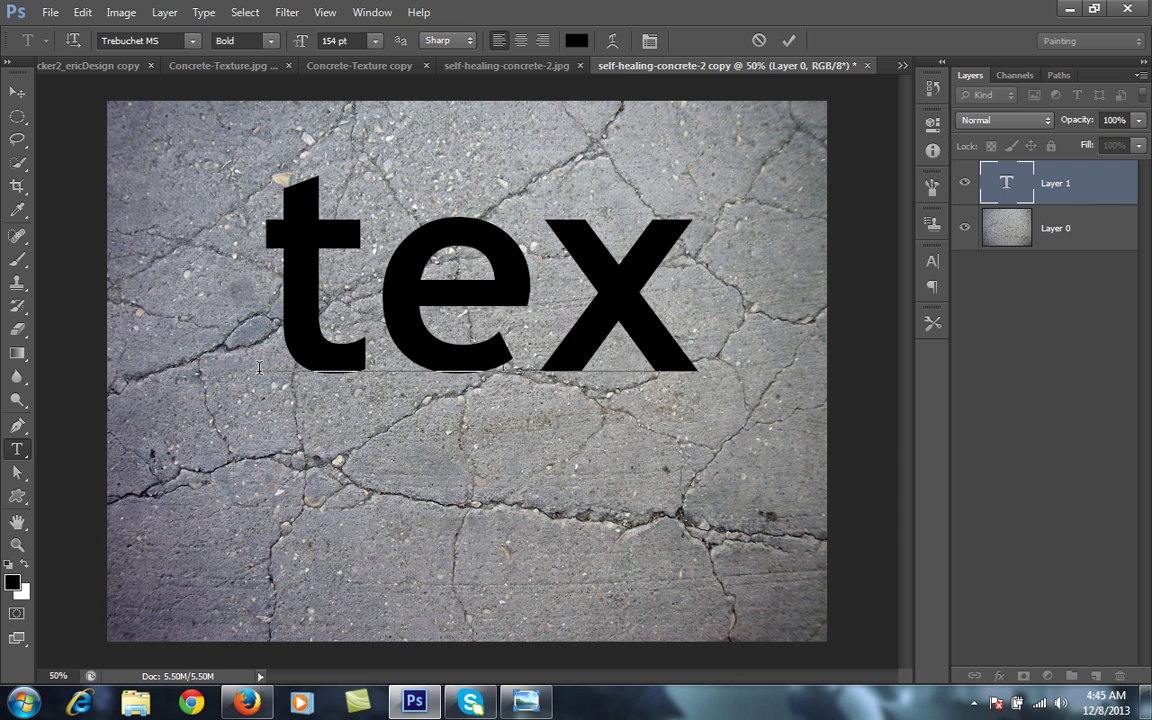
{"action": "type", "text": "t"}
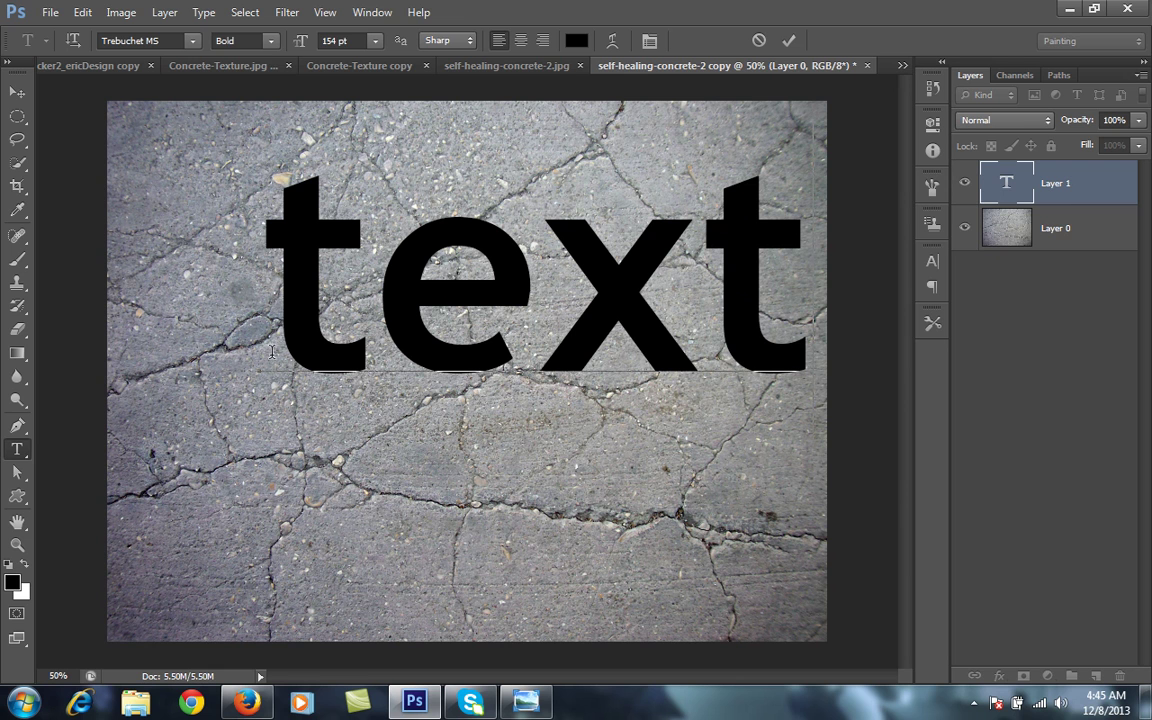
{"action": "left_click", "coordinate": [788, 42]}
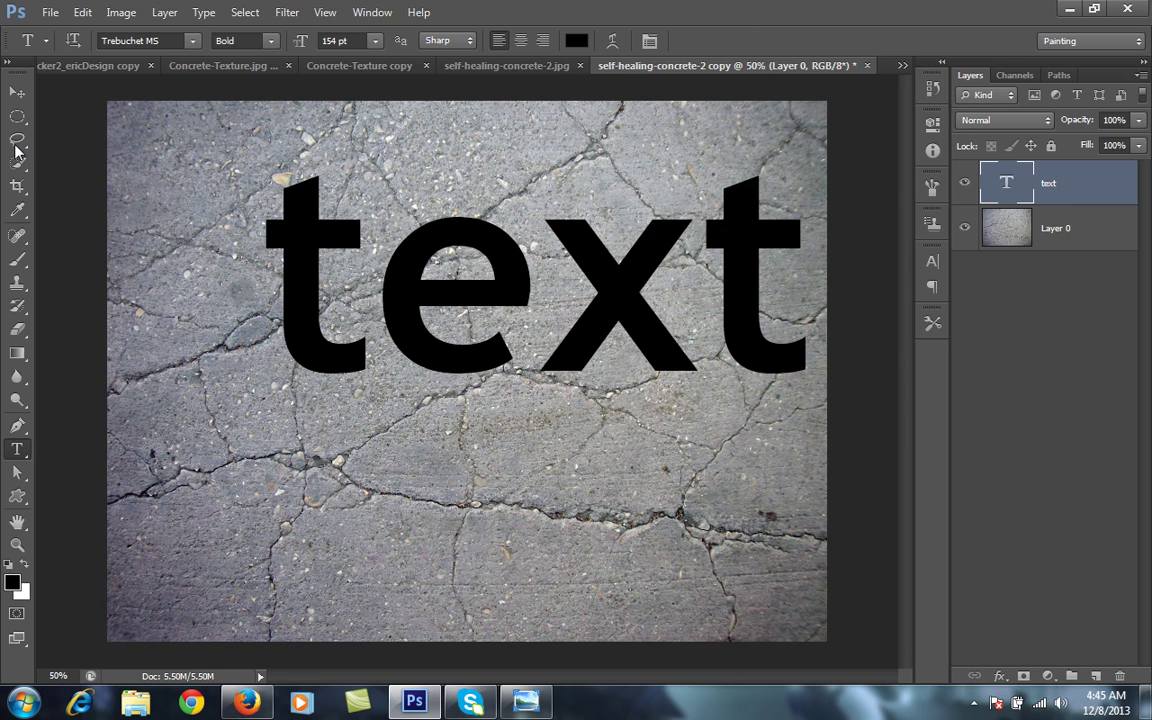
Step: Reposition the text and align it with the concrete layer on both its vertical and horizontal centers
{"action": "left_click", "coordinate": [16, 93]}
{"action": "left_click_drag", "start_coordinate": [501, 280], "coordinate": [445, 362]}
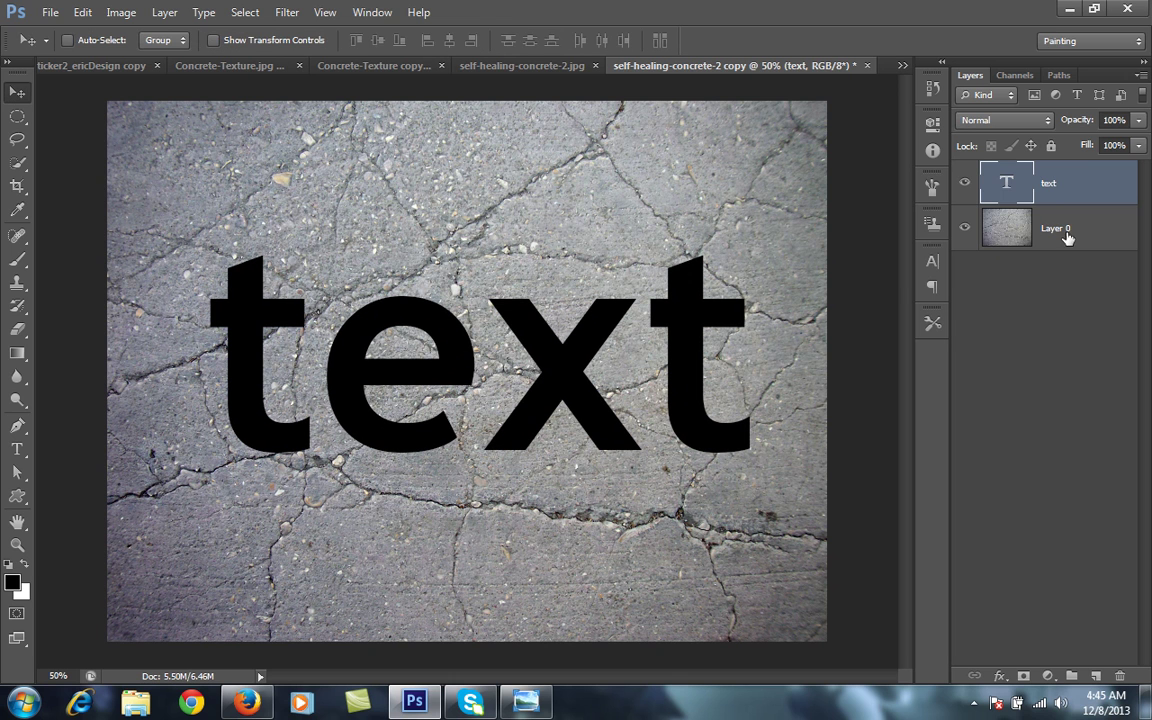
{"action": "left_click", "coordinate": [1100, 232]}
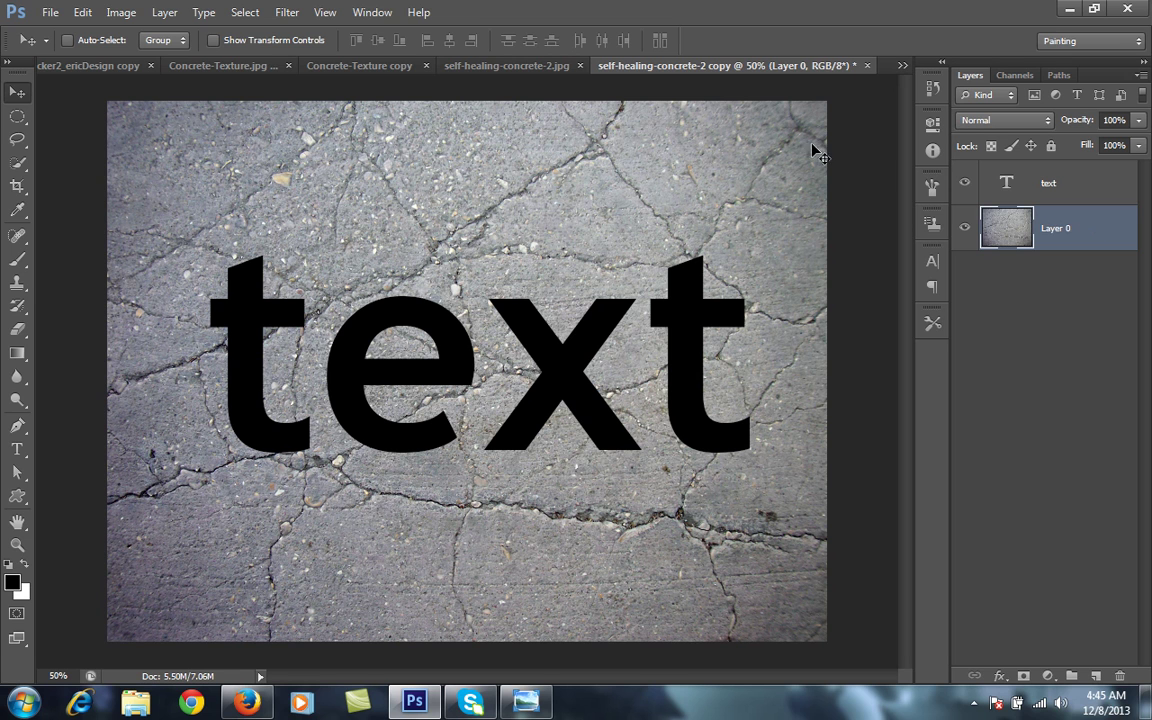
{"action": "left_click", "coordinate": [1076, 186], "text": "shift"}
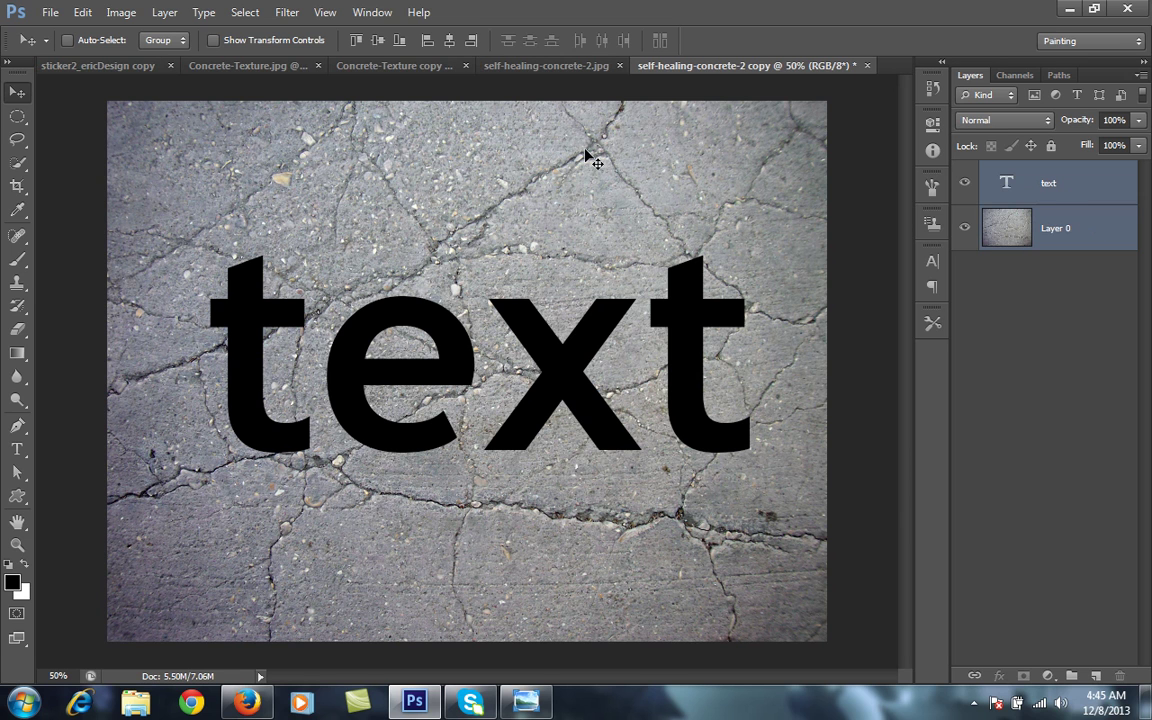
{"action": "left_click", "coordinate": [377, 41]}
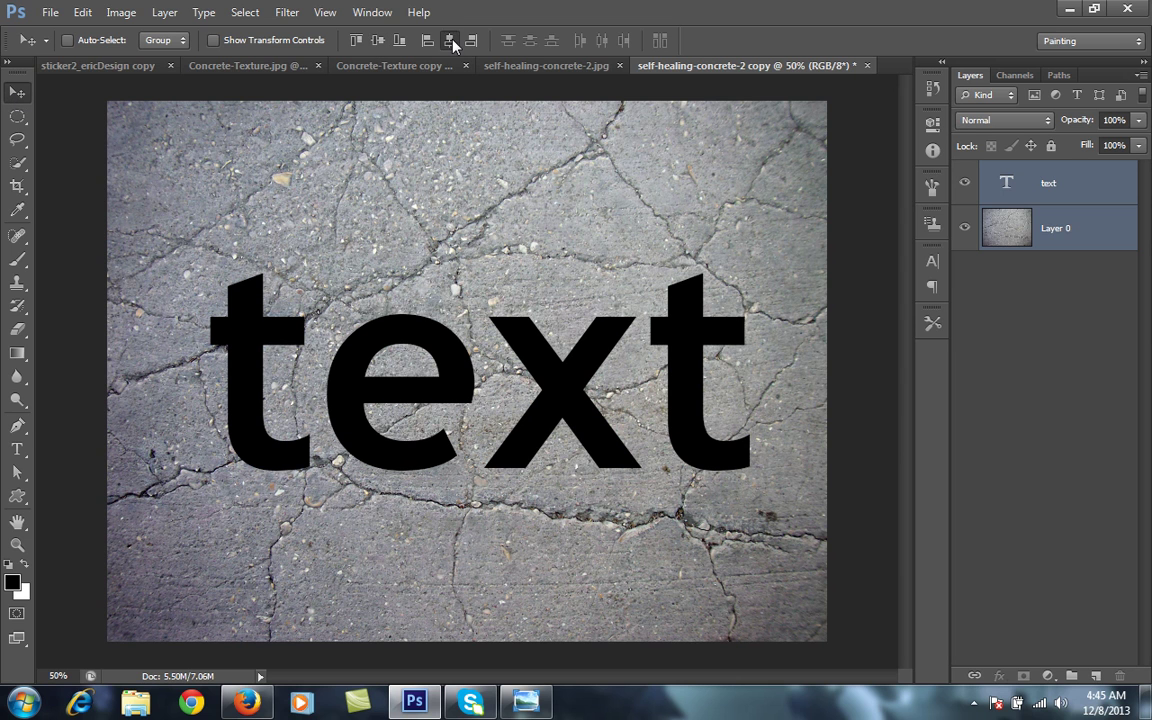
{"action": "left_click", "coordinate": [451, 40]}
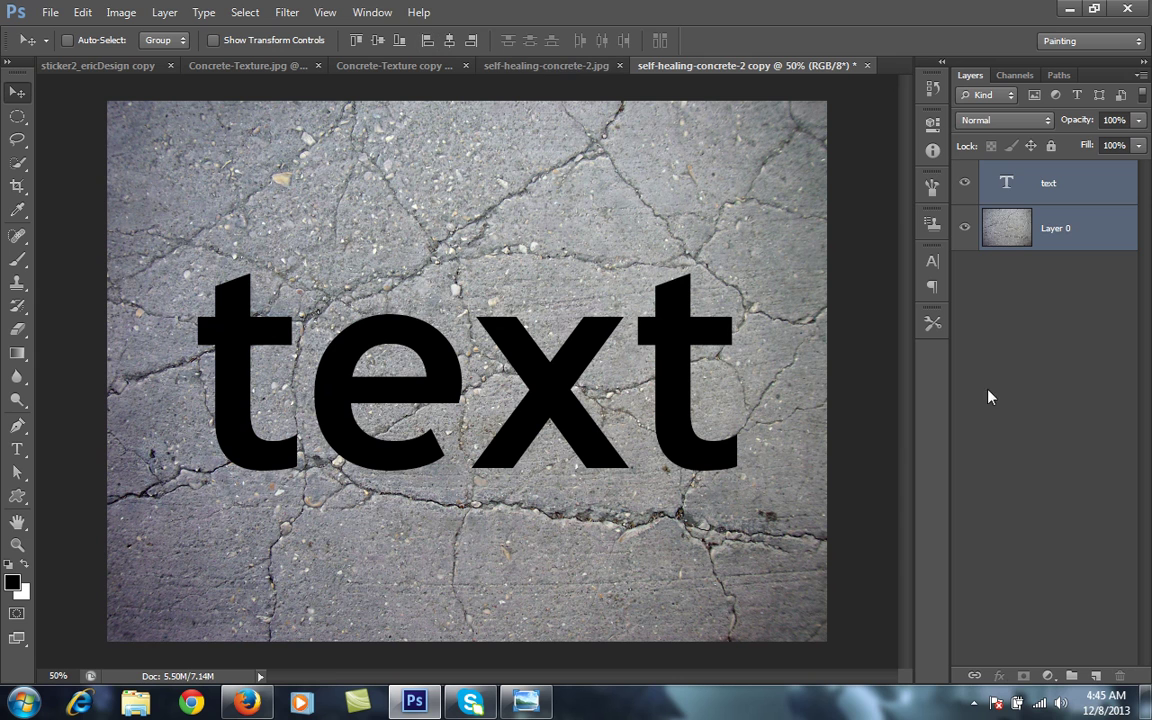
{"action": "left_click", "coordinate": [1041, 413]}
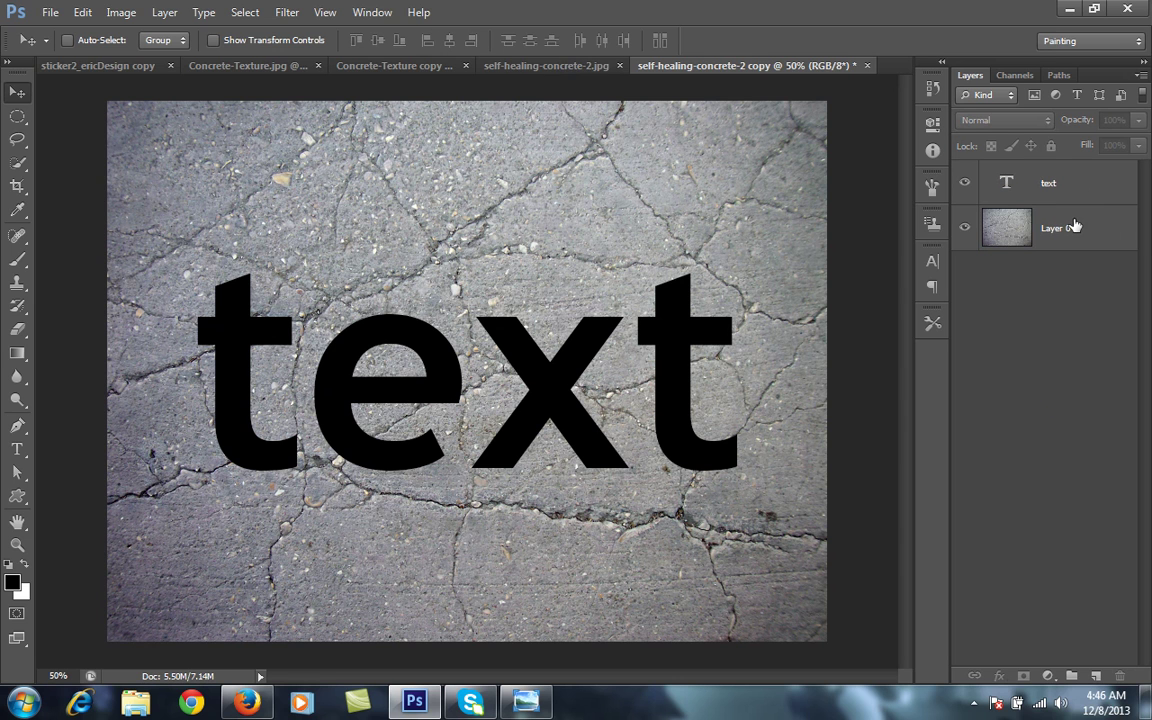
Step: Duplicate the concrete layer, place the copy above the text layer and clip it to the text
{"action": "left_click", "coordinate": [1073, 227]}
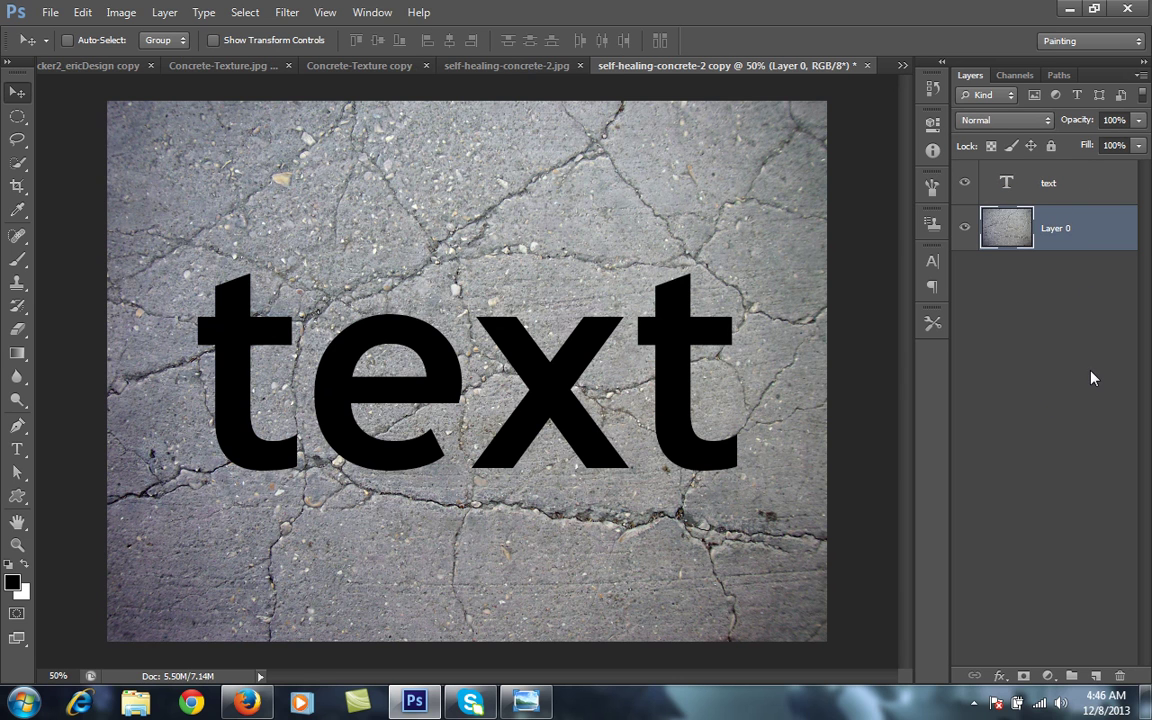
{"action": "key", "text": "ctrl+j"}
{"action": "left_click_drag", "start_coordinate": [1078, 218], "coordinate": [1070, 177]}
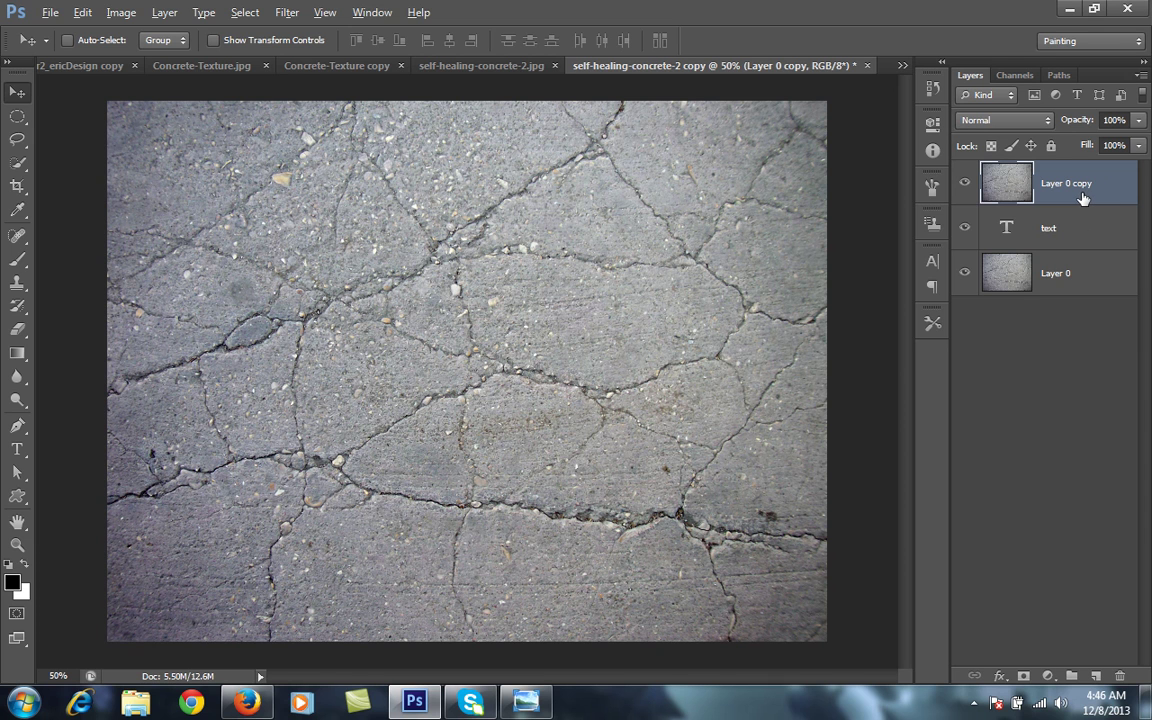
{"action": "mouse_move", "coordinate": [1083, 198]}
{"action": "left_mouse_down"}
{"action": "mouse_move", "coordinate": [1098, 195]}
{"action": "mouse_move", "coordinate": [1098, 224]}
{"action": "mouse_move", "coordinate": [1091, 200]}
{"action": "left_mouse_up"}
{"action": "left_click", "coordinate": [1091, 200], "text": "alt"}
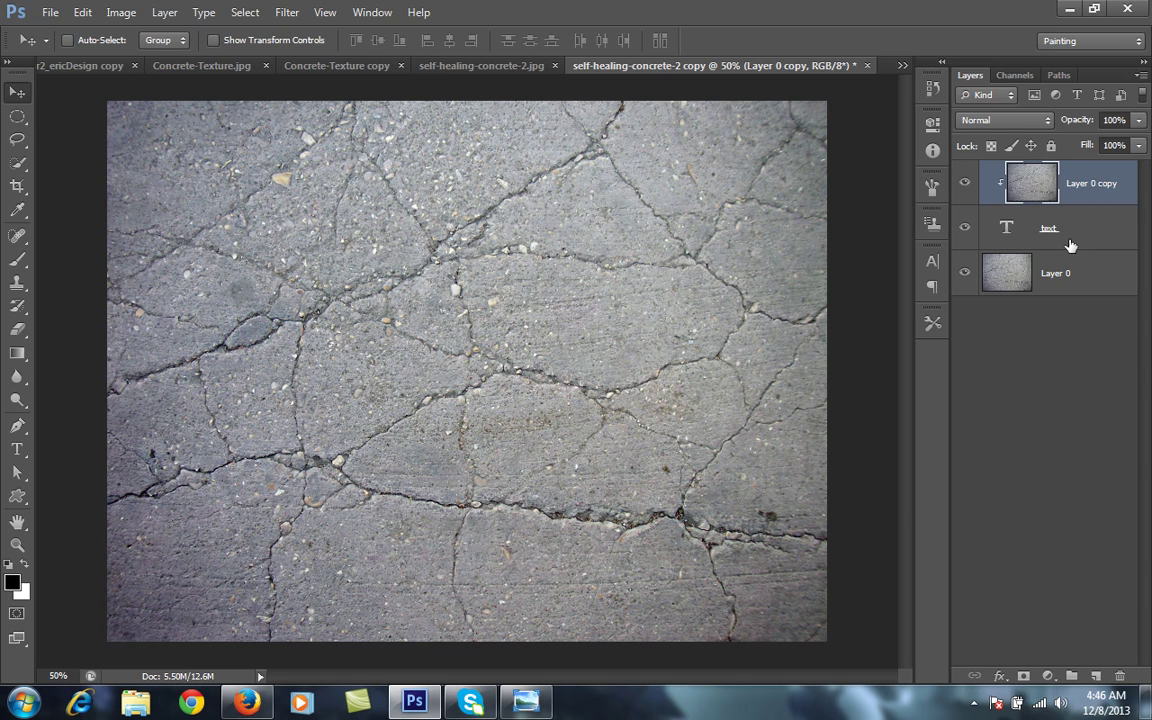
Step: Give the text layer a drop shadow with 93% opacity, 27 px distance and 21 px size
{"action": "left_click", "coordinate": [1080, 245]}
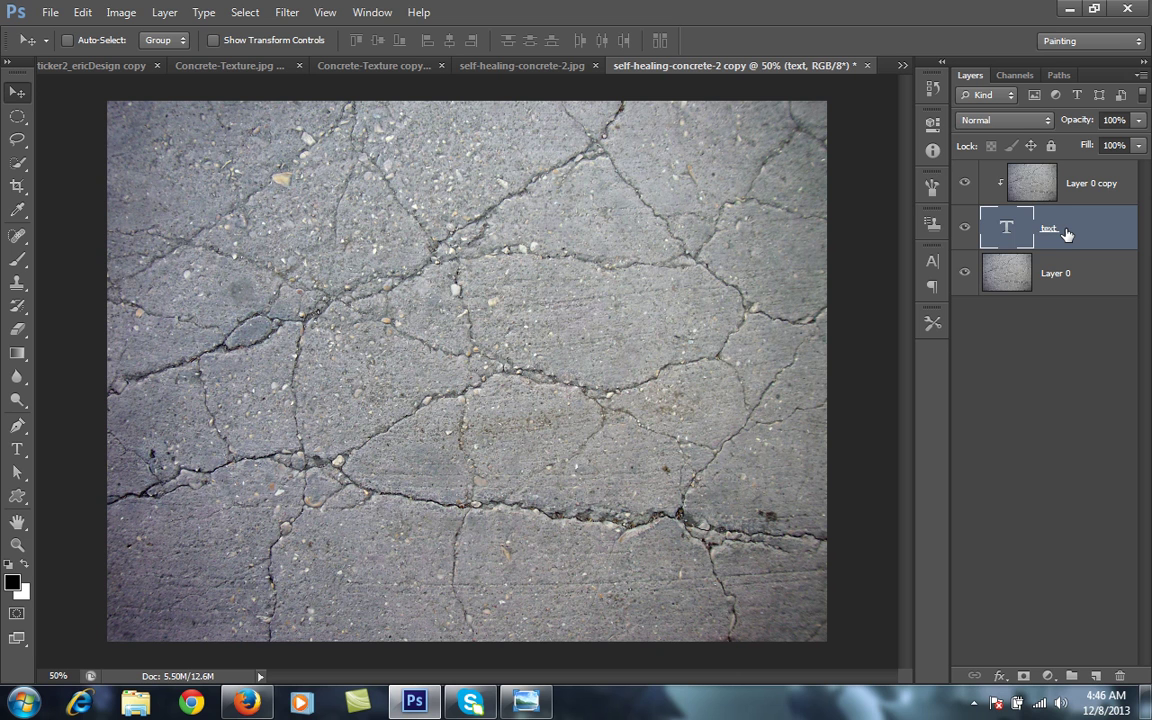
{"action": "right_click", "coordinate": [962, 228]}
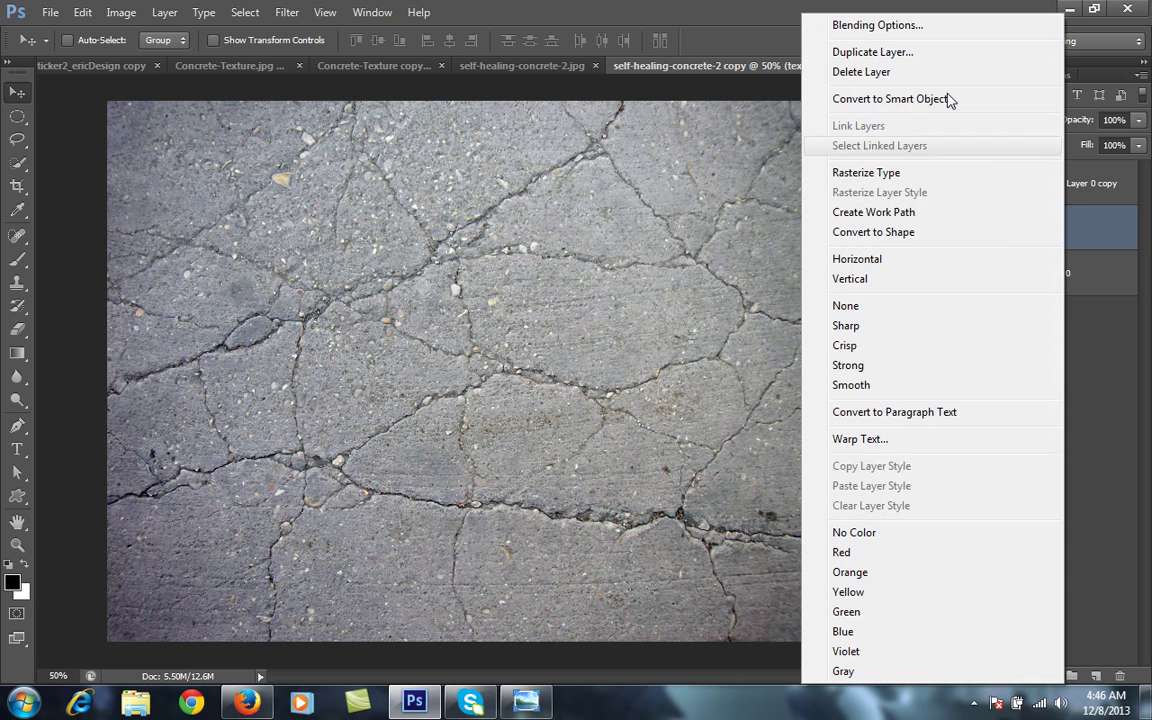
{"action": "left_click", "coordinate": [912, 35]}
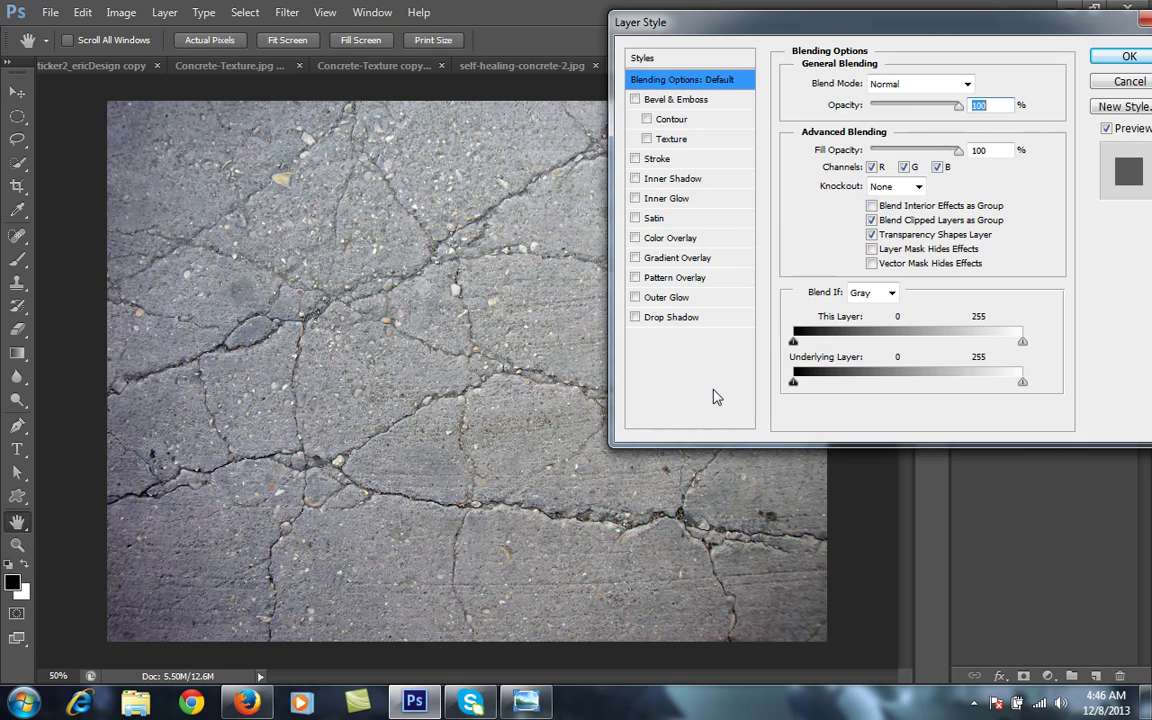
{"action": "left_click", "coordinate": [657, 318]}
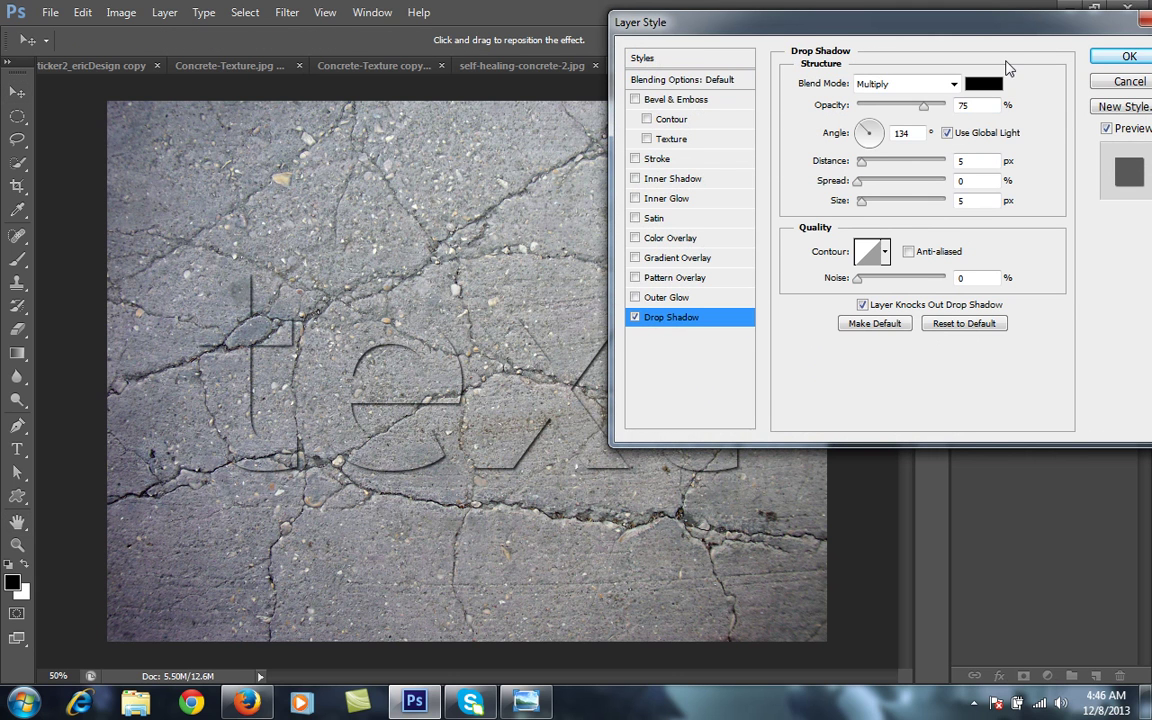
{"action": "left_click_drag", "start_coordinate": [923, 105], "coordinate": [940, 107]}
{"action": "left_click_drag", "start_coordinate": [861, 162], "coordinate": [869, 204]}
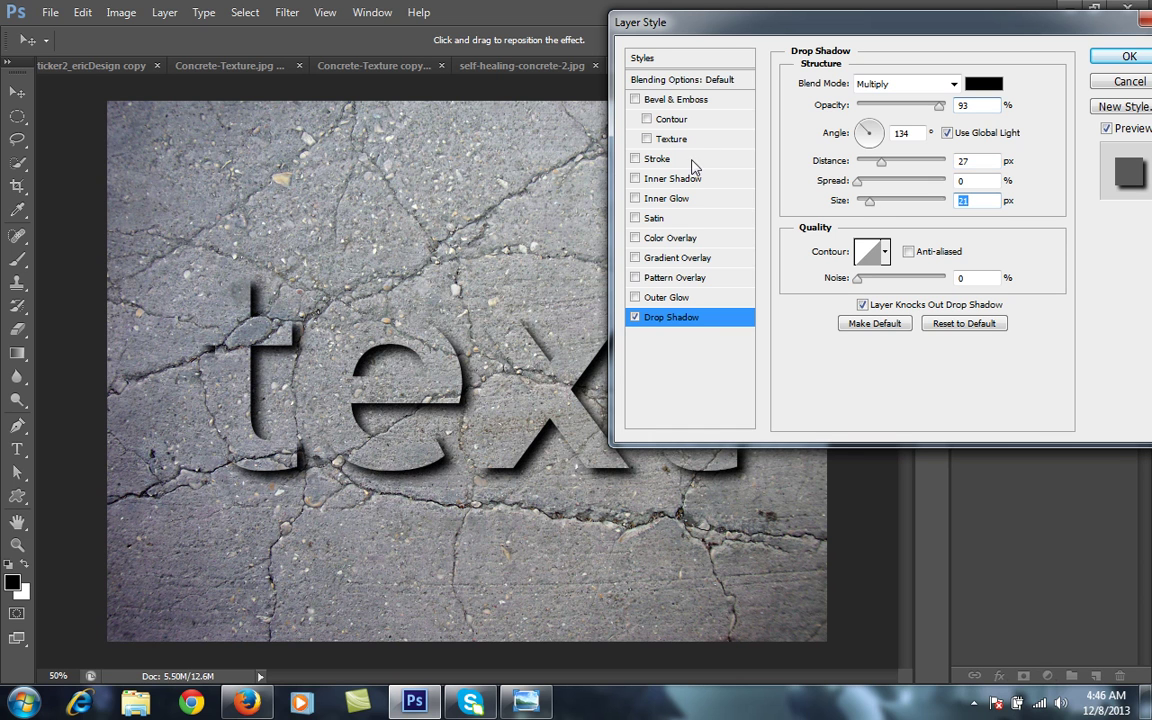
Step: Add Bevel & Emboss with default settings and a black-to-white Gradient Overlay at 27% opacity to the text layer
{"action": "left_click", "coordinate": [635, 100]}
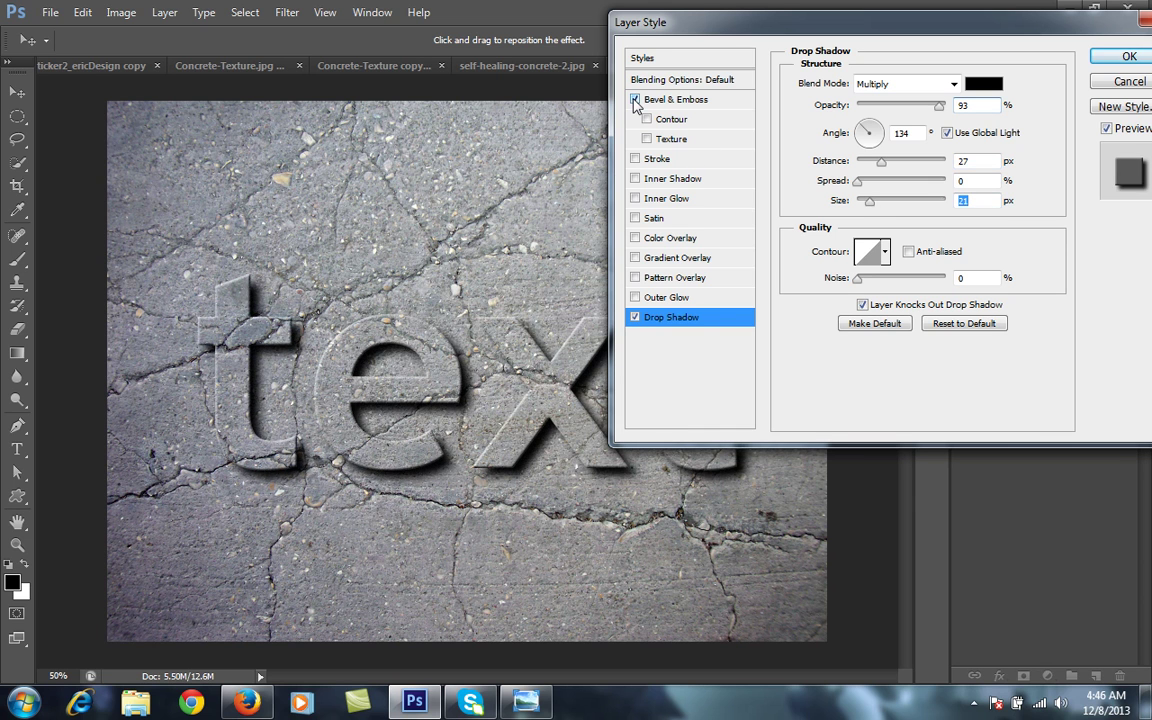
{"action": "left_click", "coordinate": [665, 100]}
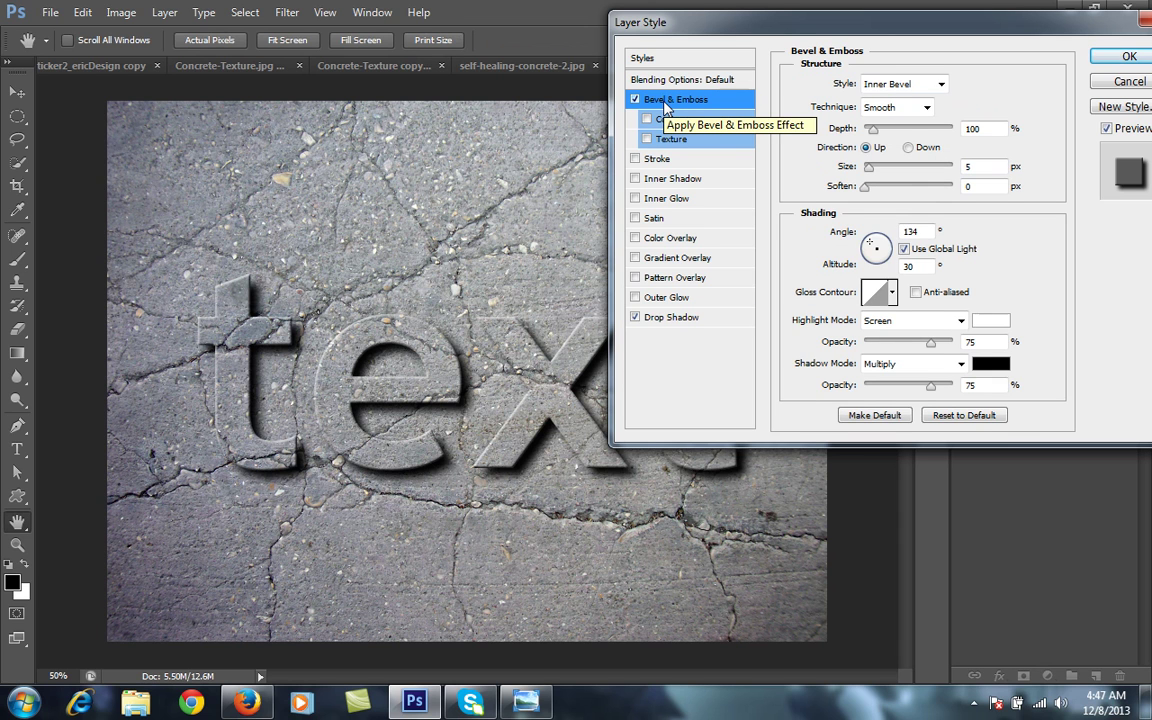
{"action": "left_click", "coordinate": [635, 258]}
{"action": "left_click", "coordinate": [677, 258]}
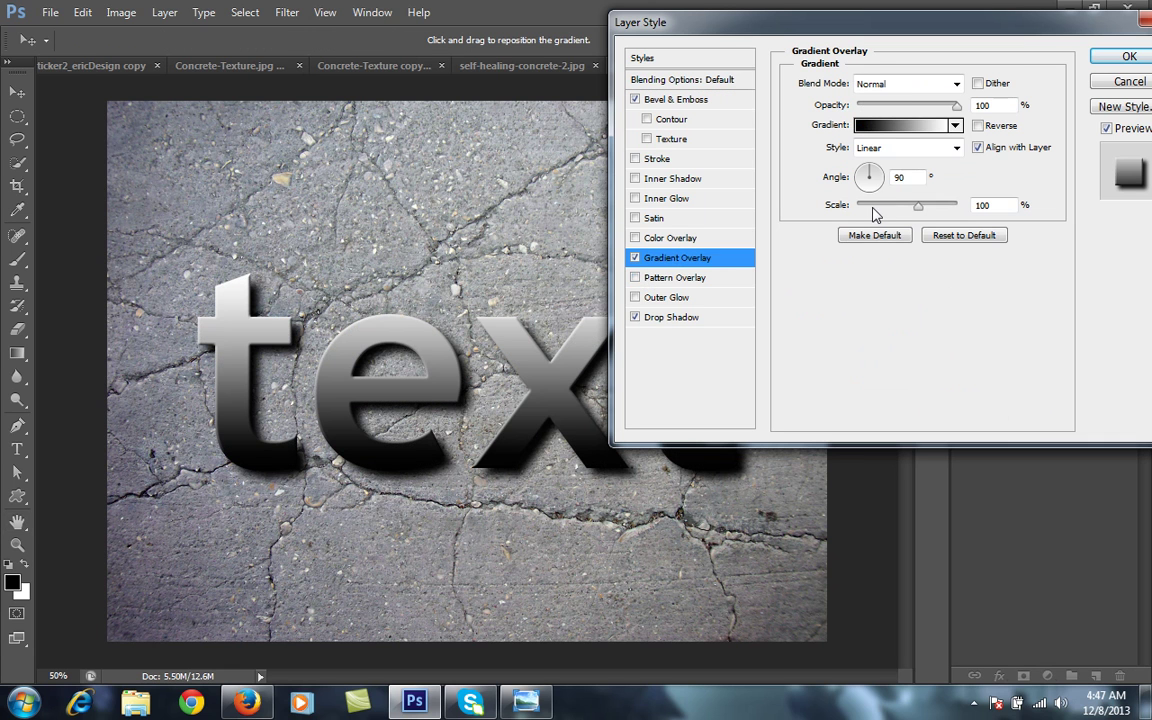
{"action": "left_click_drag", "start_coordinate": [956, 105], "coordinate": [883, 112]}
{"action": "left_click", "coordinate": [1131, 58]}
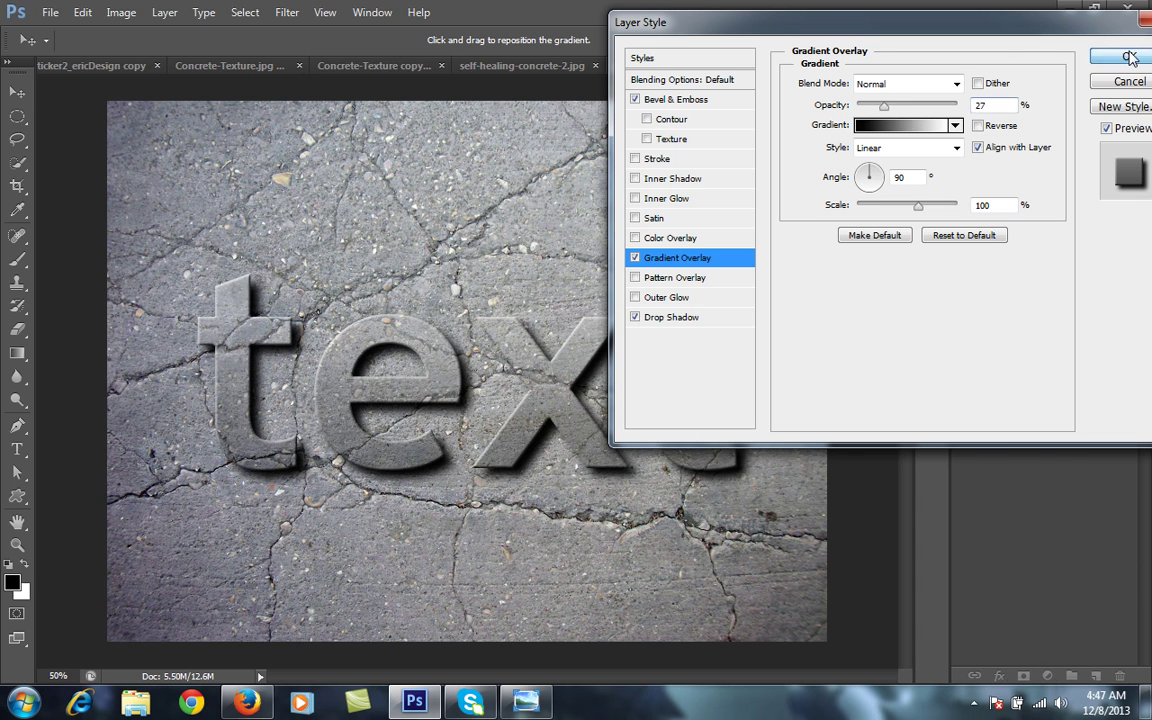
Step: Add a Brightness/Contrast adjustment directly above the background concrete layer with brightness at -66
{"action": "left_click", "coordinate": [1060, 340]}
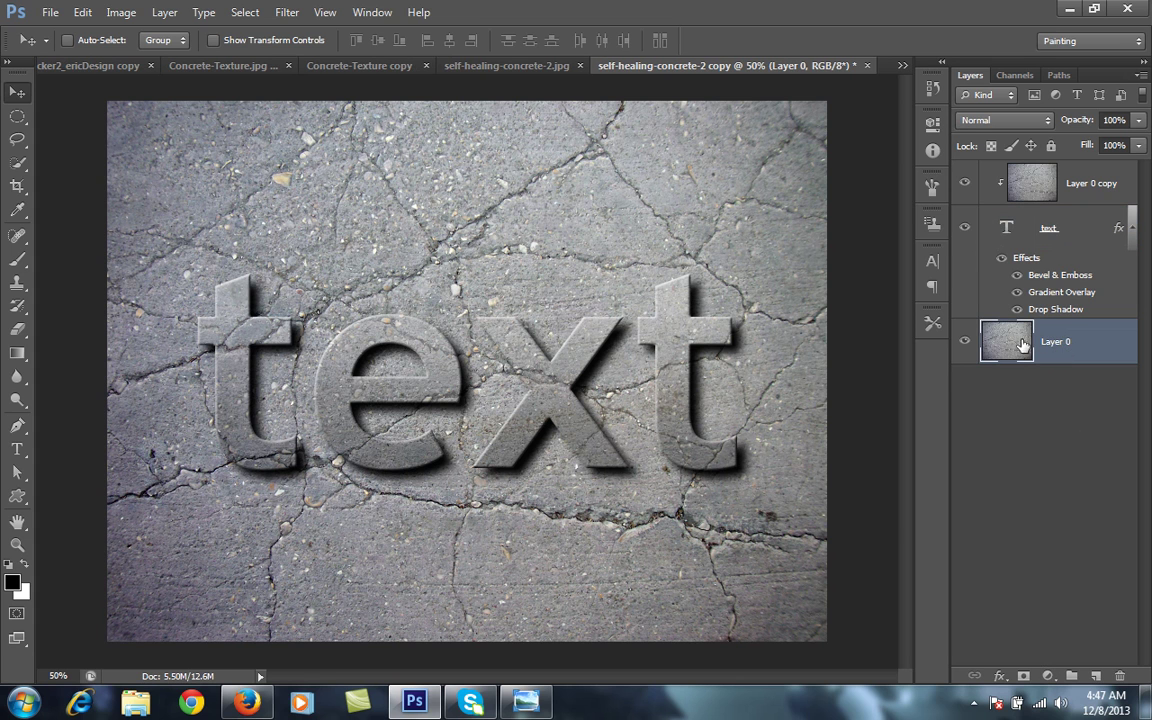
{"action": "left_click", "coordinate": [1047, 677]}
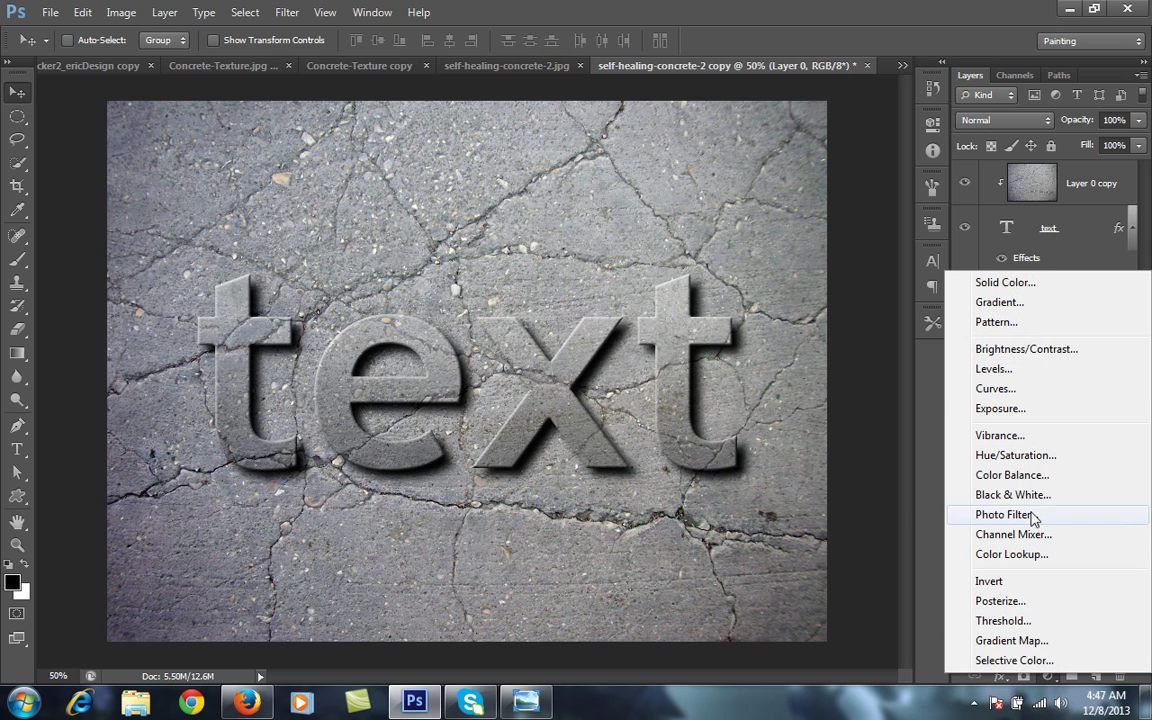
{"action": "left_click", "coordinate": [1018, 352]}
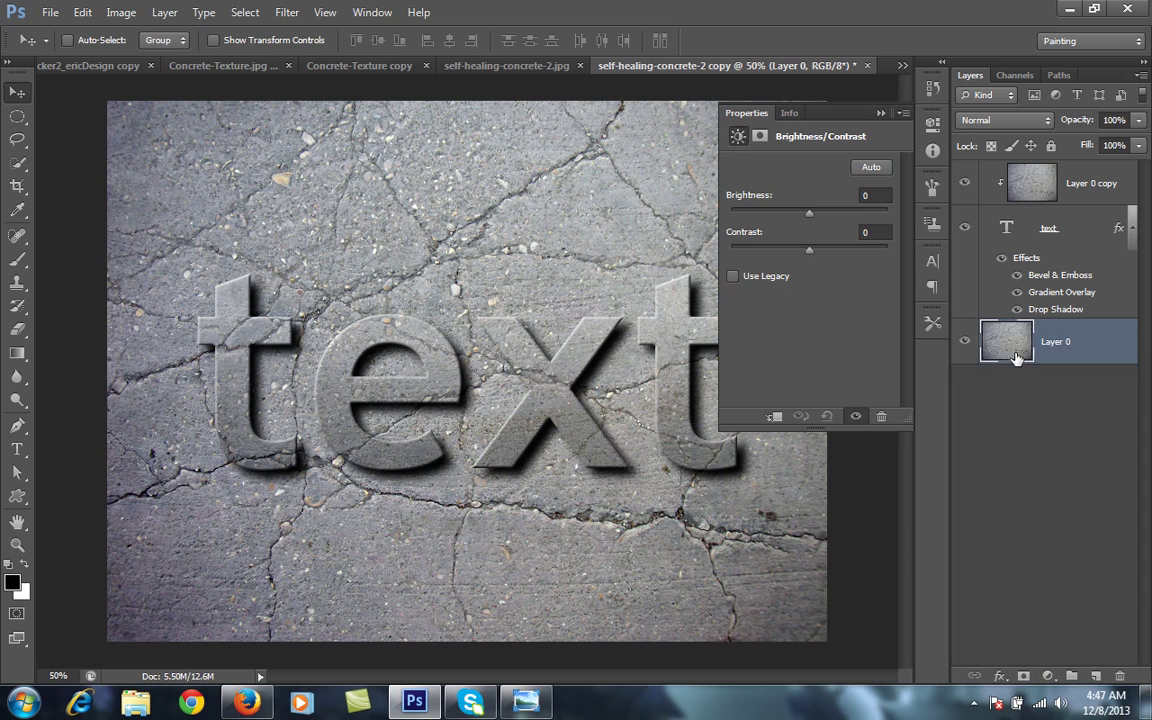
{"action": "left_click_drag", "start_coordinate": [811, 213], "coordinate": [784, 217]}
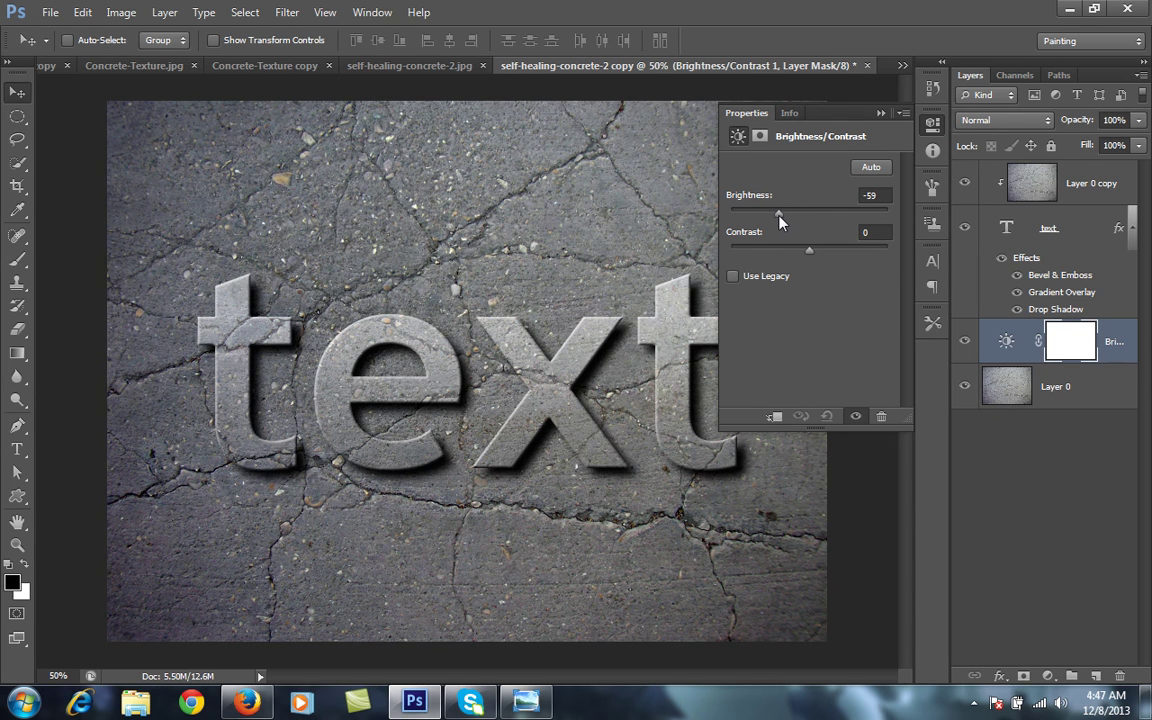
{"action": "left_click_drag", "start_coordinate": [775, 217], "coordinate": [774, 217]}
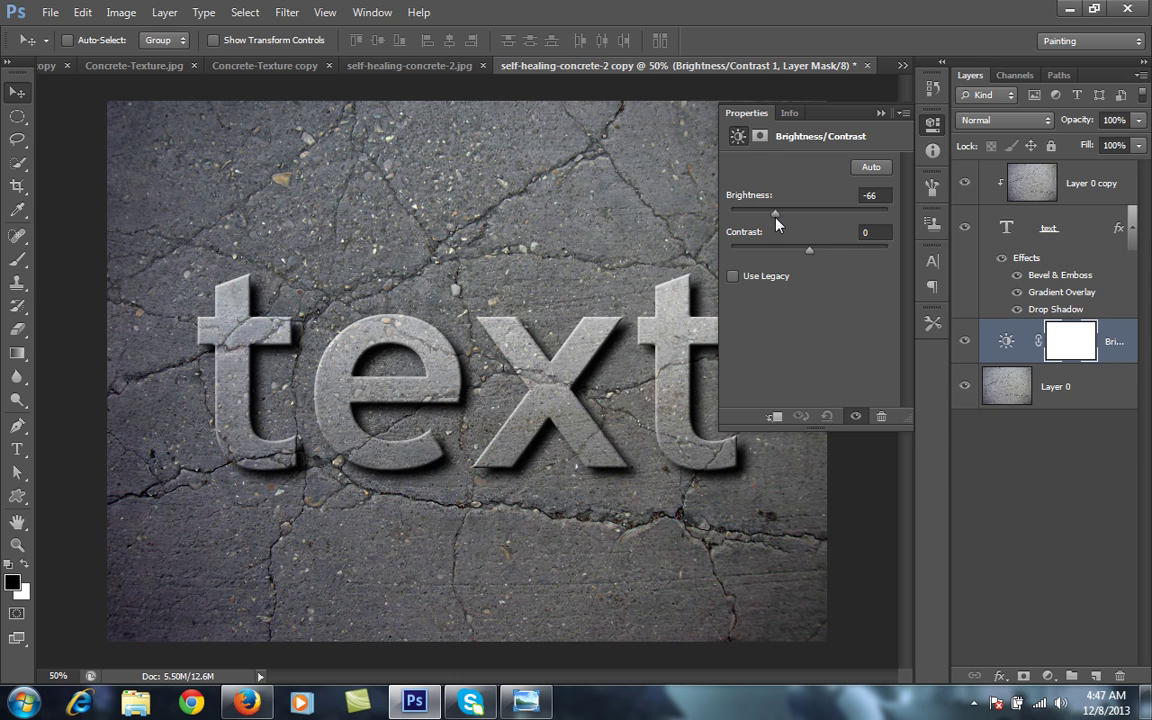
{"action": "left_click", "coordinate": [880, 113]}
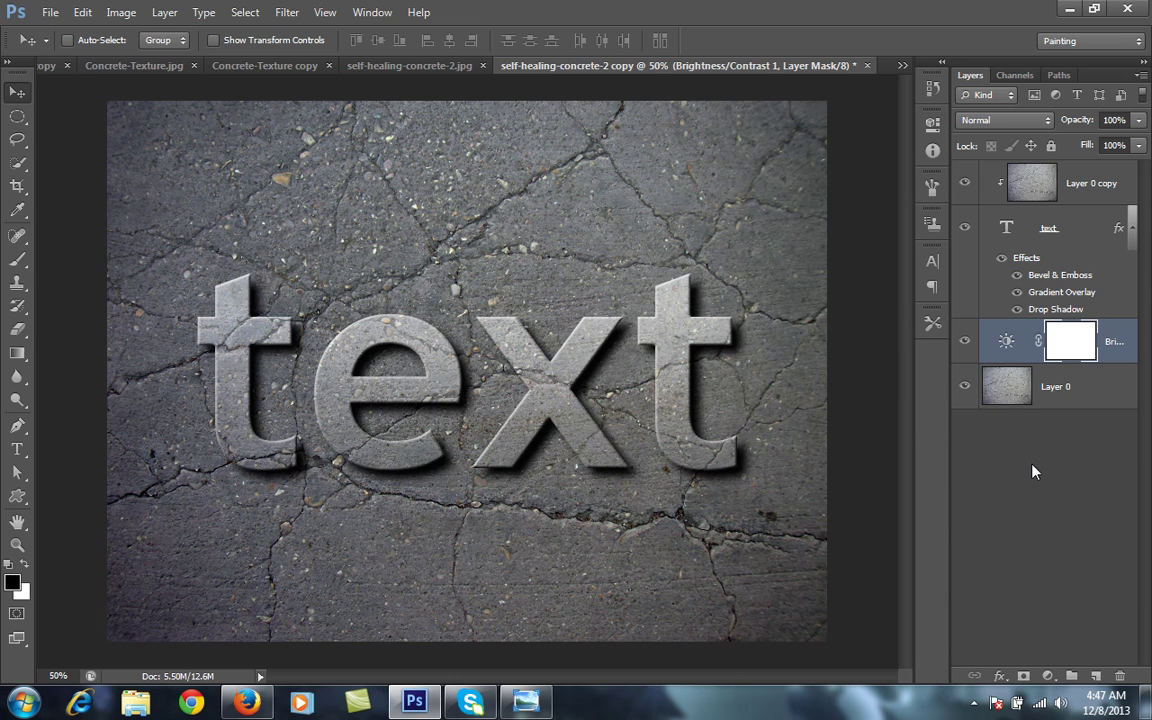
Step: Add a Levels adjustment above the Brightness/Contrast layer in Soft Light mode at 42% opacity and compare the image with and without it
{"action": "left_click", "coordinate": [1048, 676]}
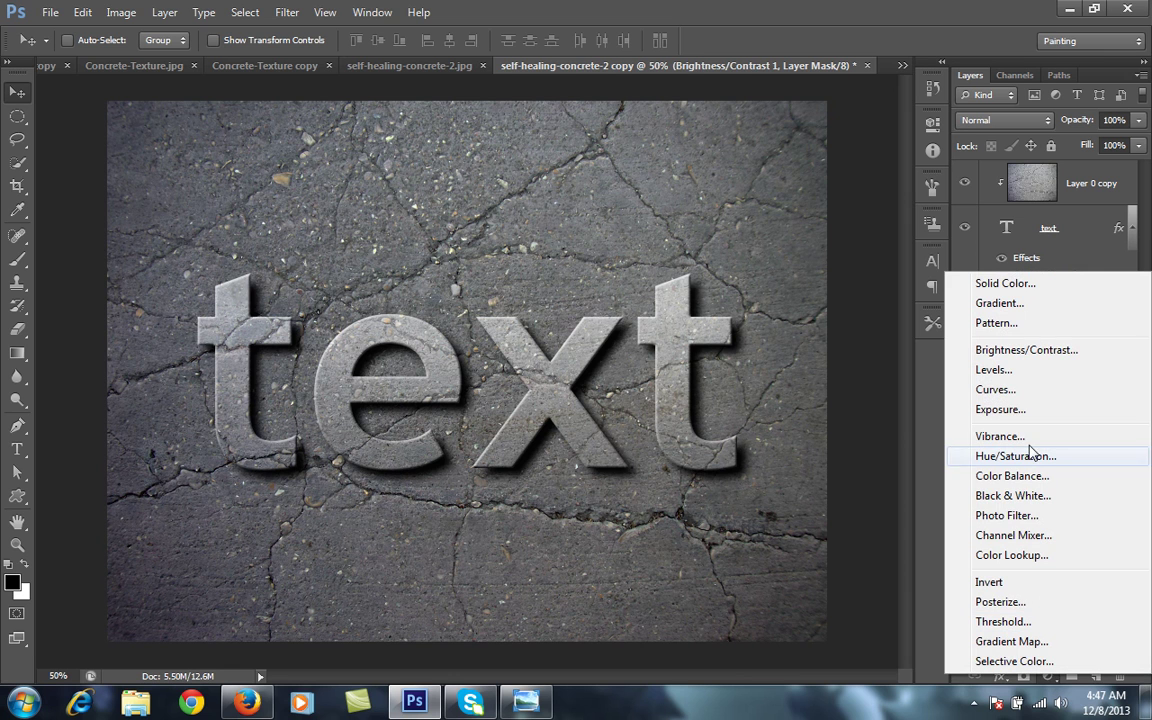
{"action": "left_click", "coordinate": [1000, 370]}
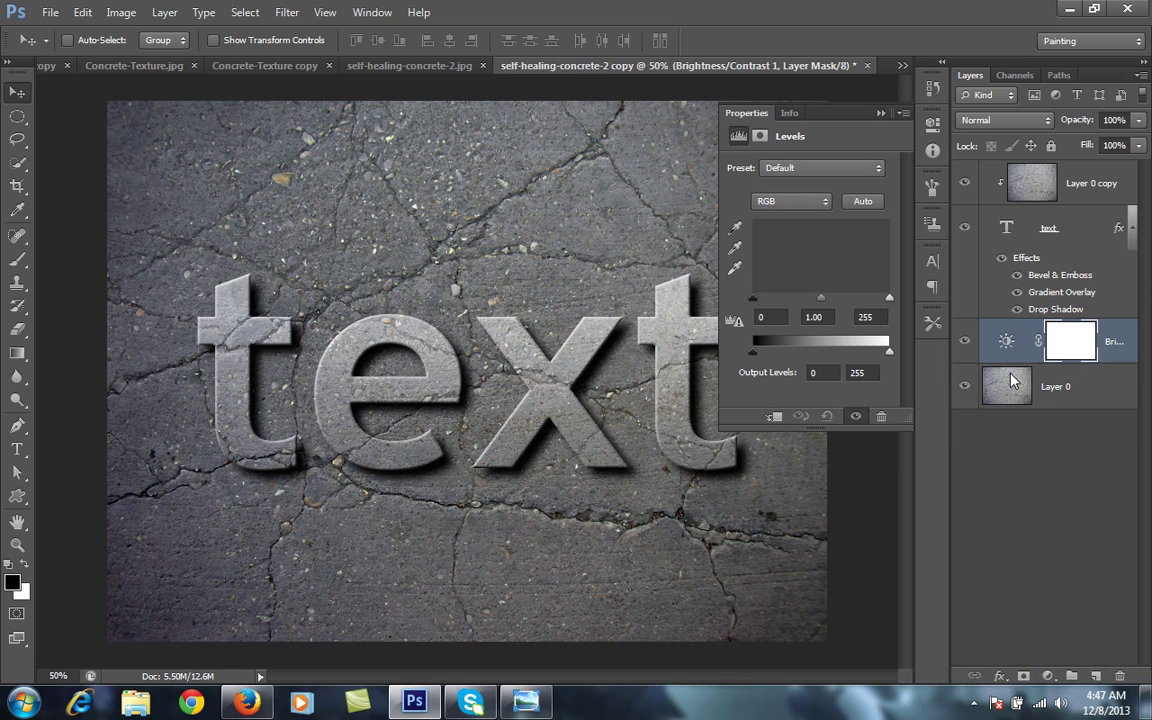
{"action": "left_click", "coordinate": [995, 120]}
{"action": "left_click", "coordinate": [980, 369]}
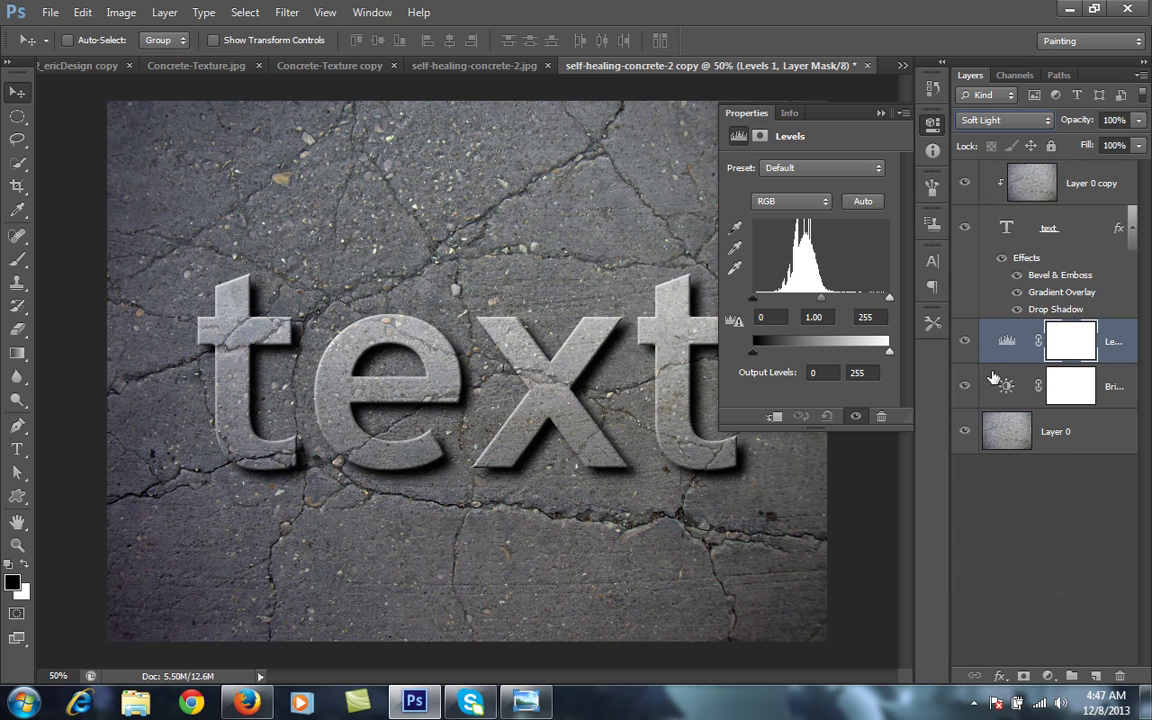
{"action": "left_click", "coordinate": [881, 113]}
{"action": "left_click_drag", "start_coordinate": [1063, 122], "coordinate": [1022, 130]}
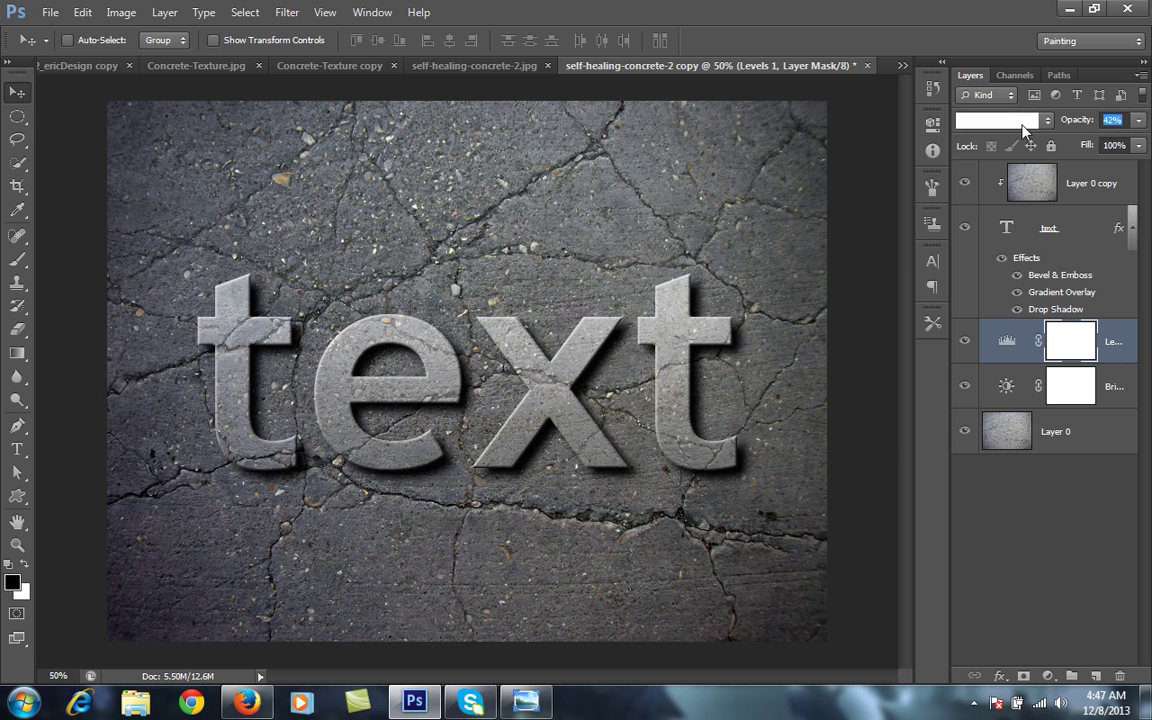
{"action": "left_click", "coordinate": [965, 341]}
{"action": "left_click", "coordinate": [965, 341]}
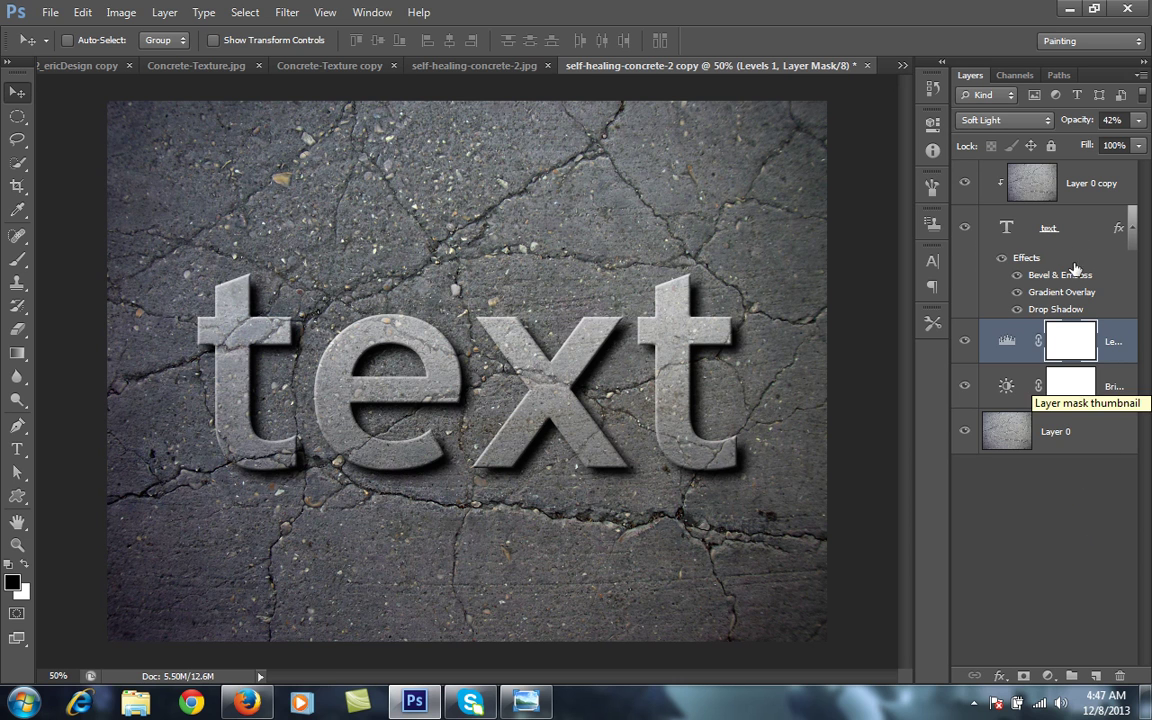
Step: Load the text outline as a selection and, on a new top layer, brush soft black shading along the letters' lower edges
{"action": "left_click", "coordinate": [1078, 195]}
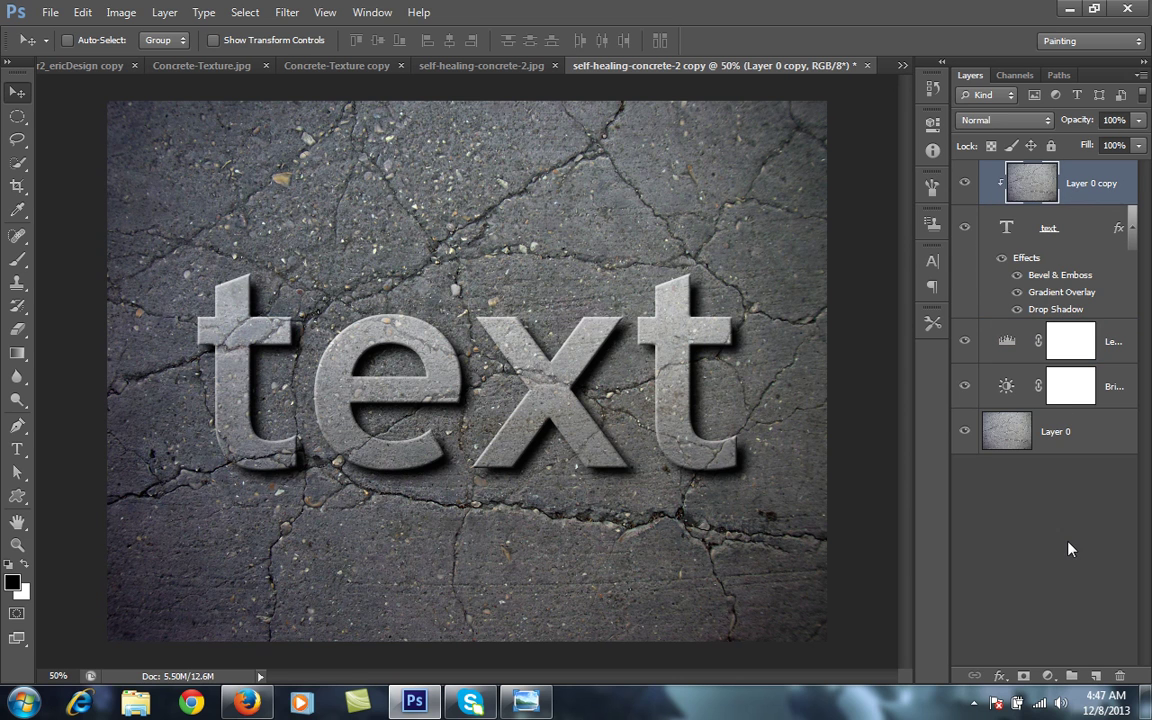
{"action": "left_click", "coordinate": [1006, 229], "text": "ctrl"}
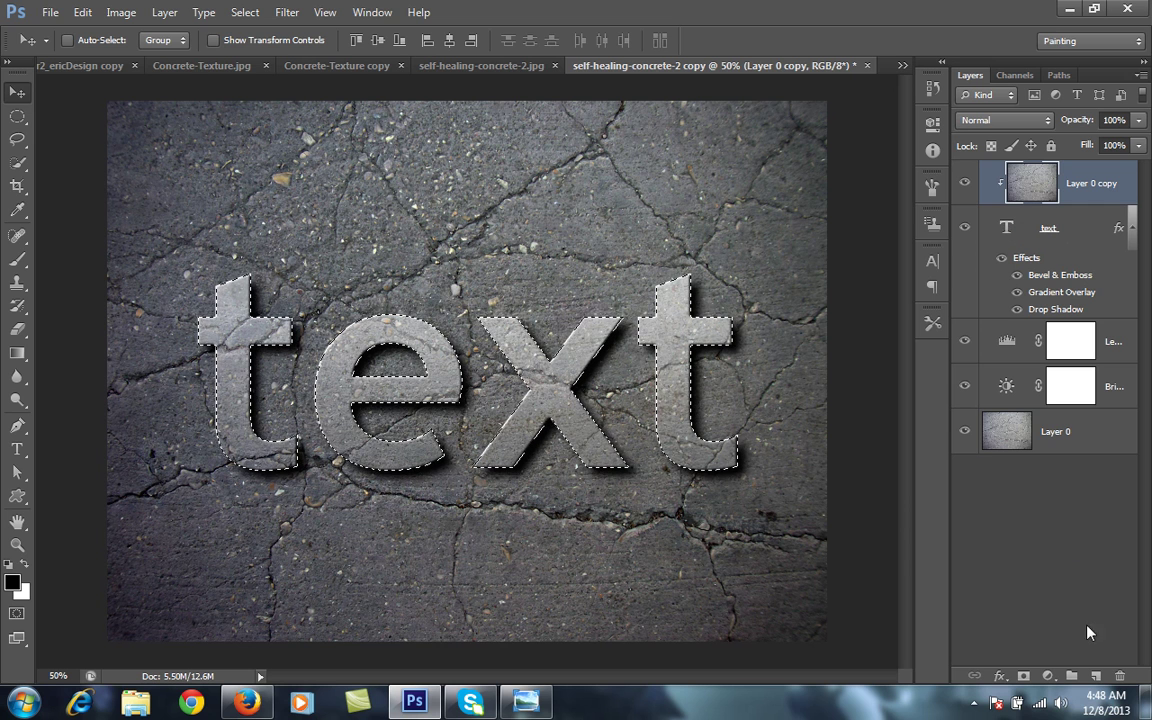
{"action": "left_click", "coordinate": [1097, 677]}
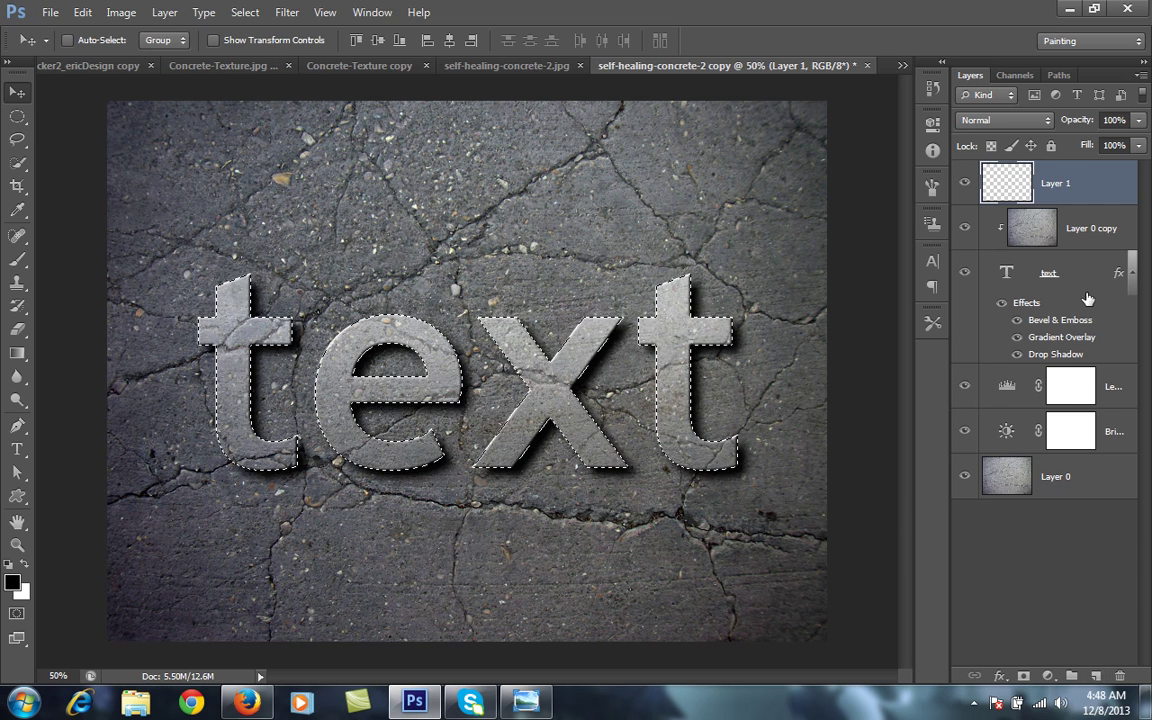
{"action": "key", "text": "b"}
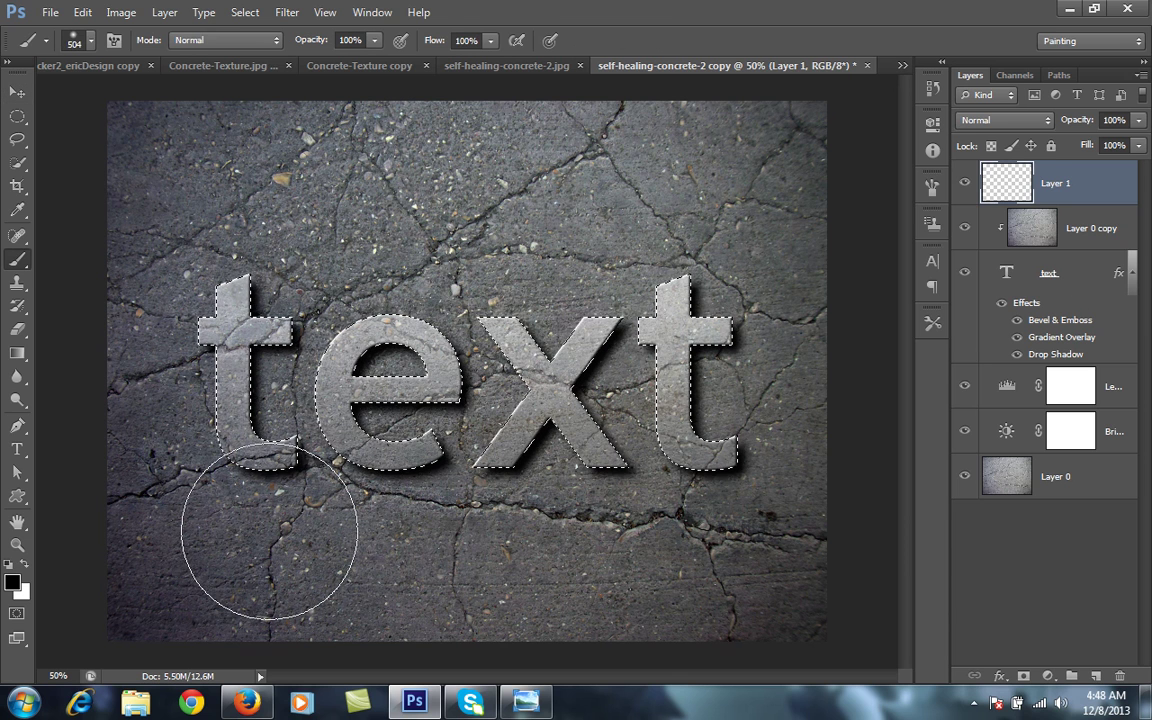
{"action": "mouse_move", "coordinate": [261, 541]}
{"action": "left_mouse_down"}
{"action": "mouse_move", "coordinate": [391, 578]}
{"action": "mouse_move", "coordinate": [449, 545]}
{"action": "mouse_move", "coordinate": [703, 548]}
{"action": "left_mouse_up"}
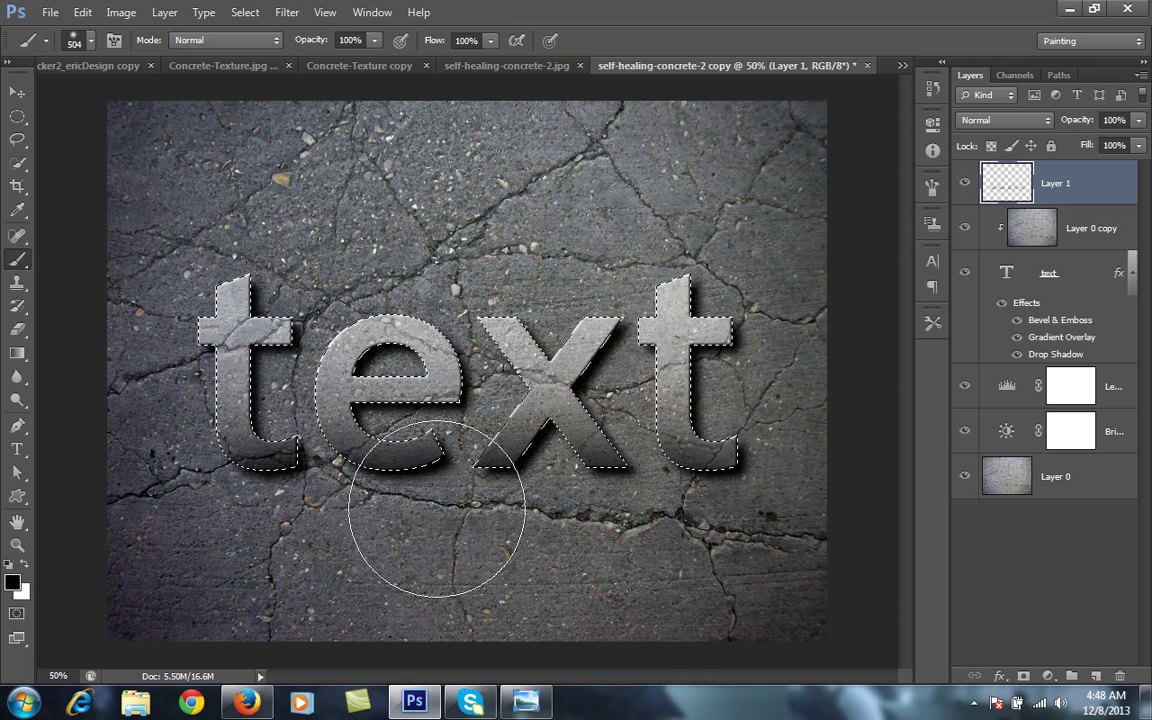
Step: On another new layer, brush soft white highlights along the letters' upper edges within the text selection, then deselect
{"action": "left_click", "coordinate": [1095, 676]}
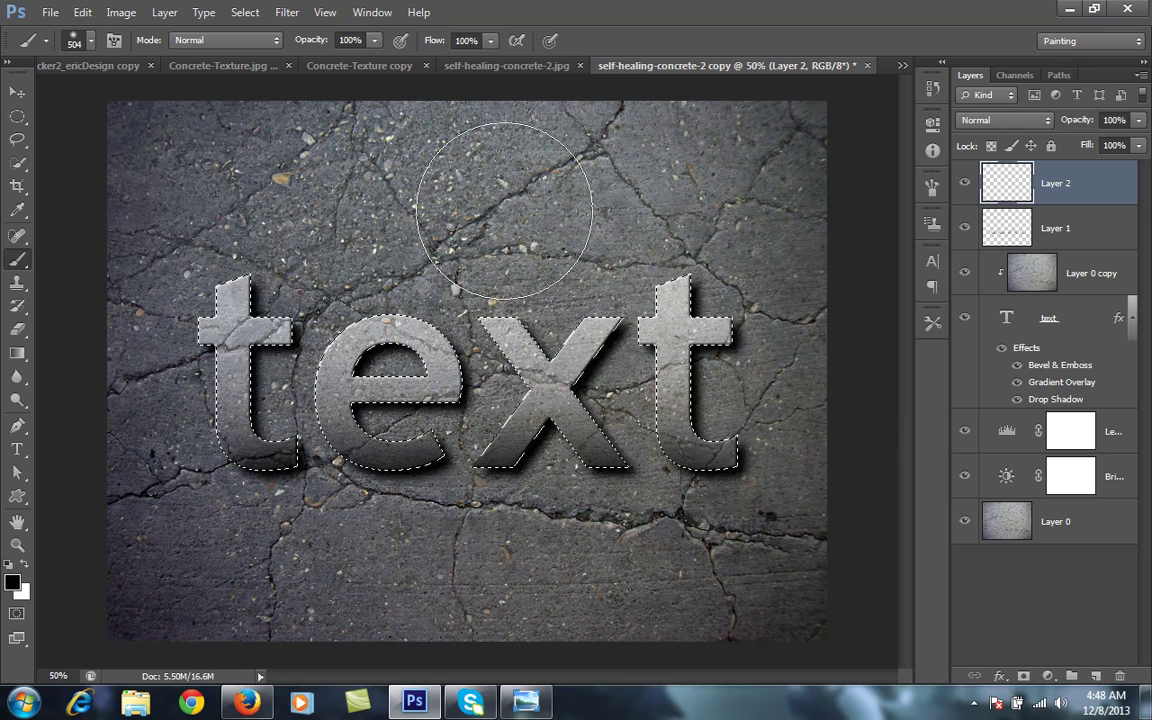
{"action": "key", "text": "v"}
{"action": "key", "text": "x"}
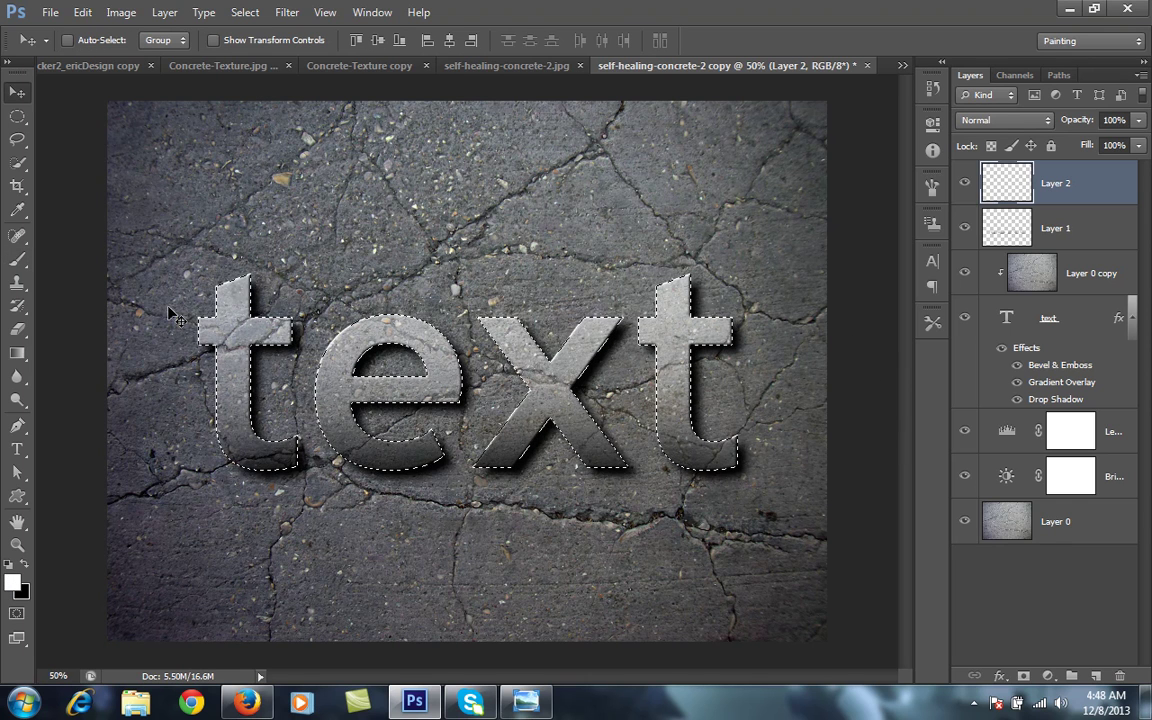
{"action": "key", "text": "b"}
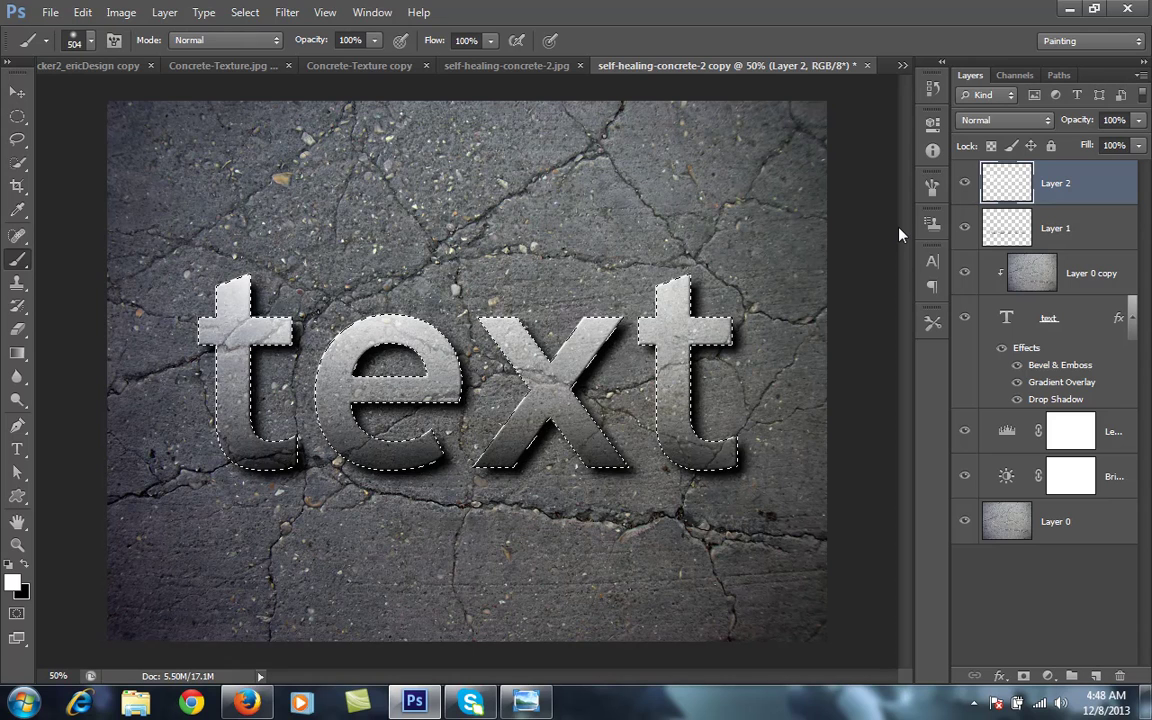
{"action": "key", "text": "ctrl+d"}
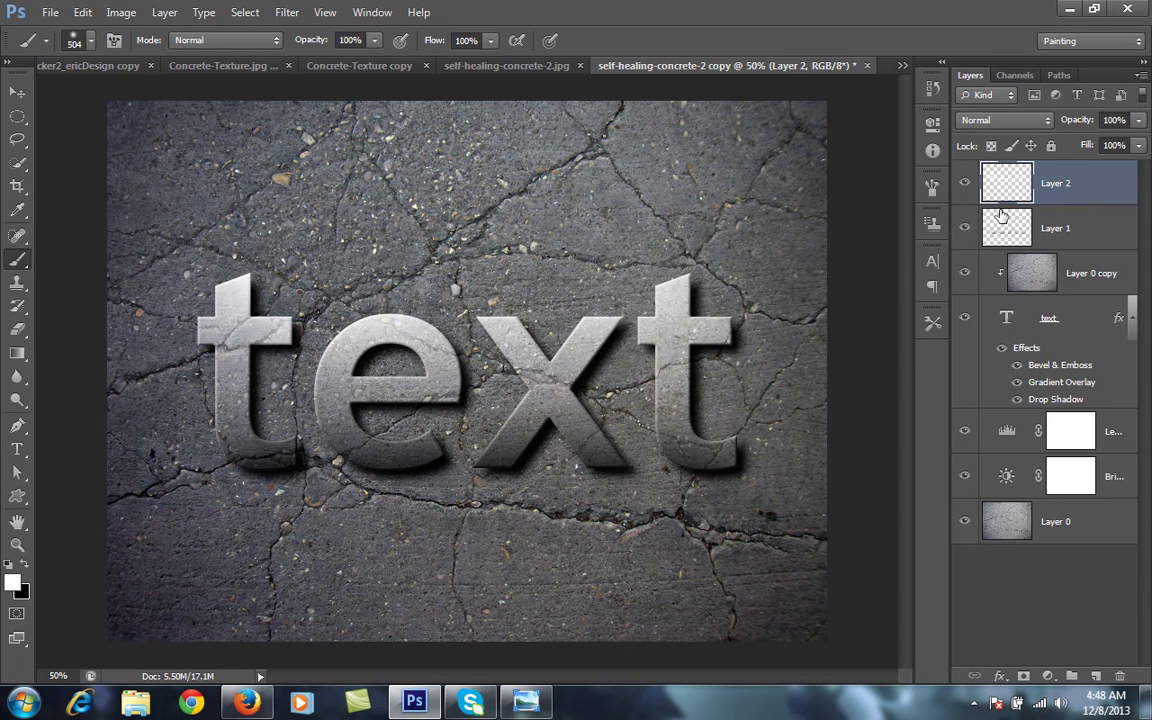
Step: Compare the text with and without the white highlight layer, then set that layer to Soft Light at about 81% opacity
{"action": "left_click", "coordinate": [965, 185]}
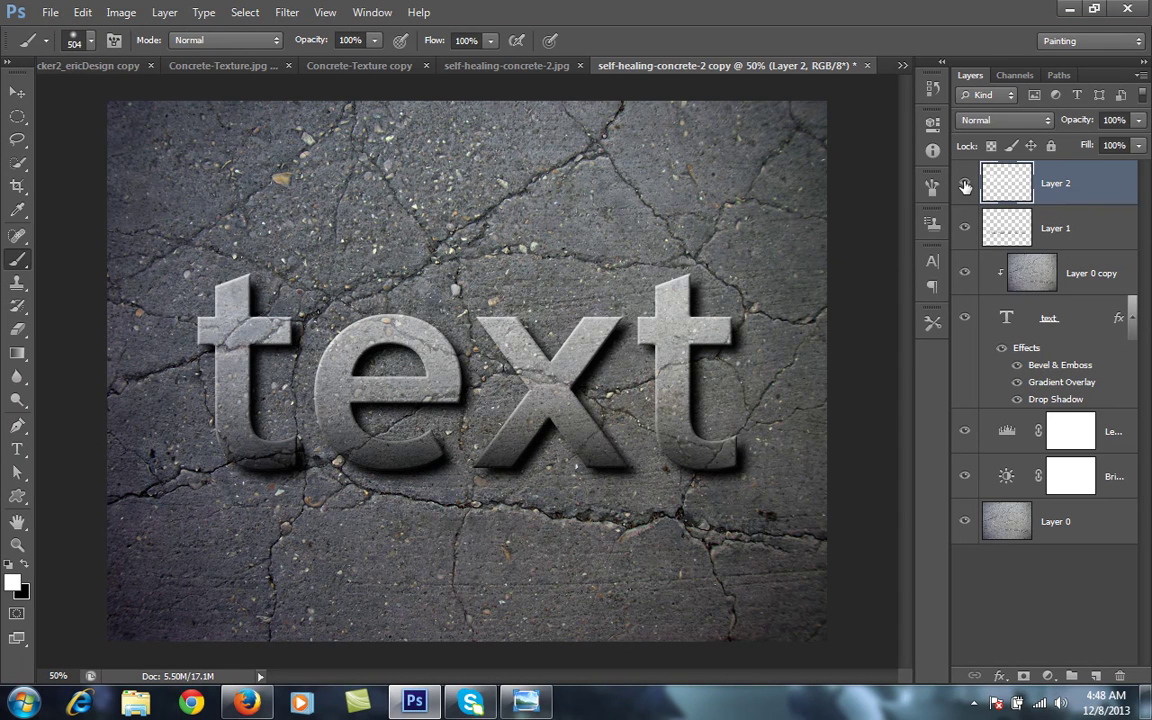
{"action": "left_click", "coordinate": [965, 185]}
{"action": "left_click", "coordinate": [1010, 124]}
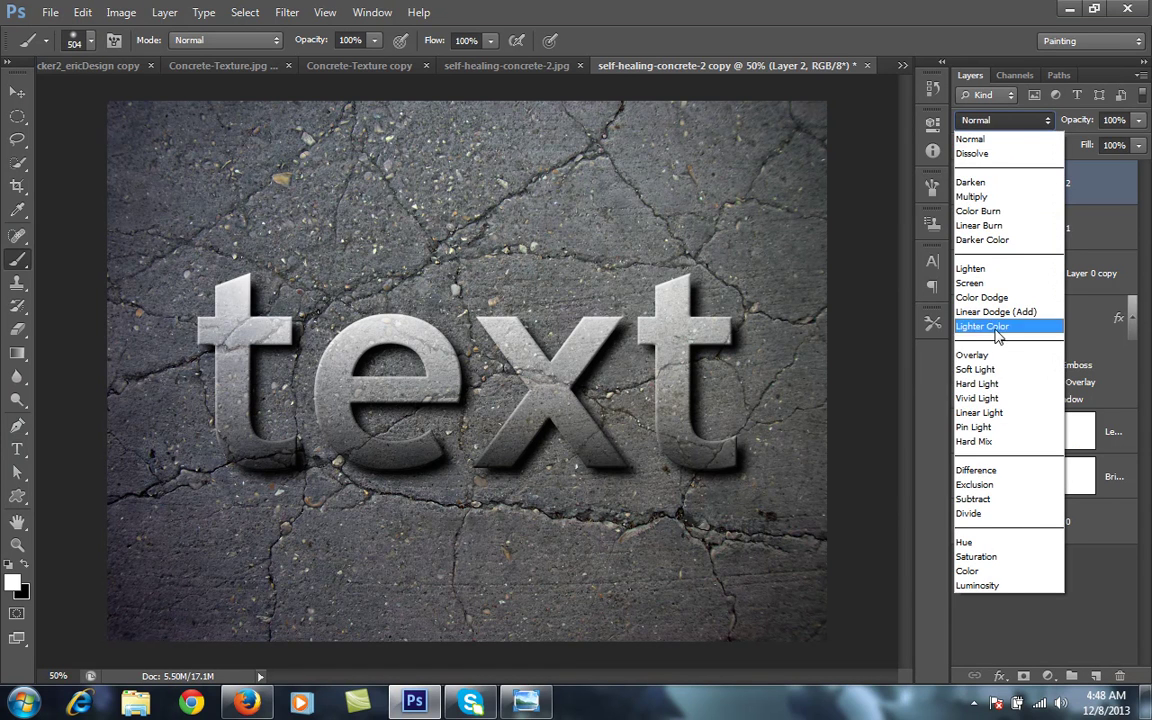
{"action": "left_click", "coordinate": [997, 372]}
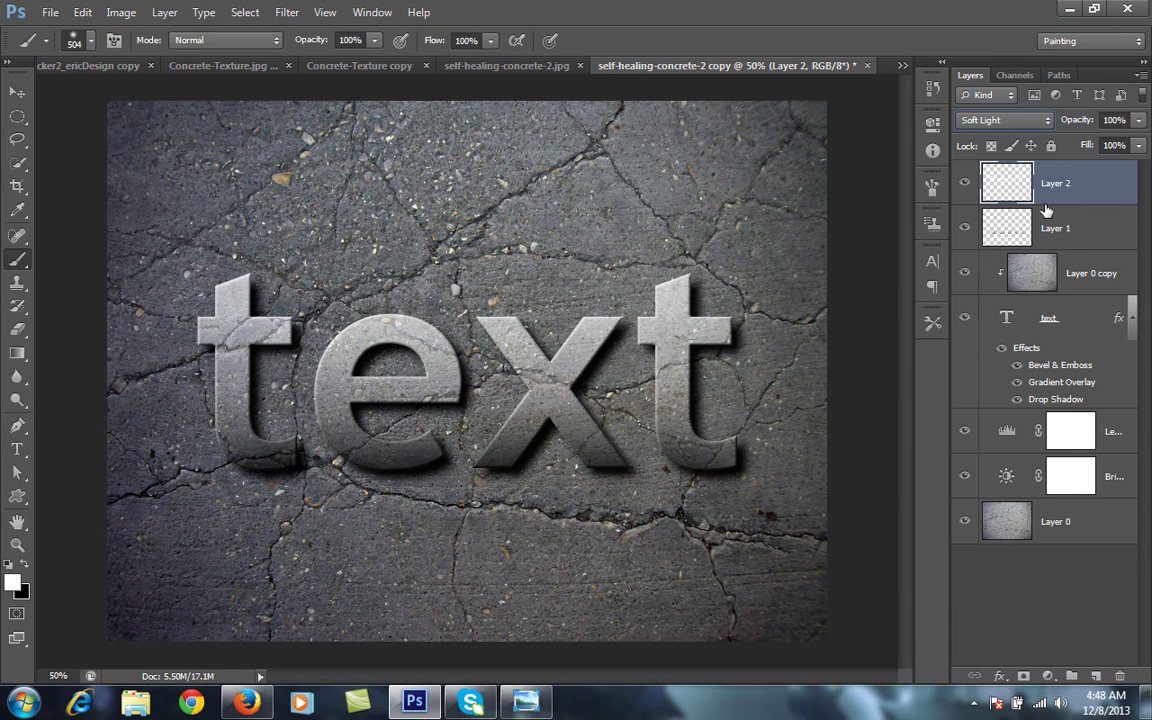
{"action": "left_click_drag", "start_coordinate": [1058, 122], "coordinate": [1038, 122]}
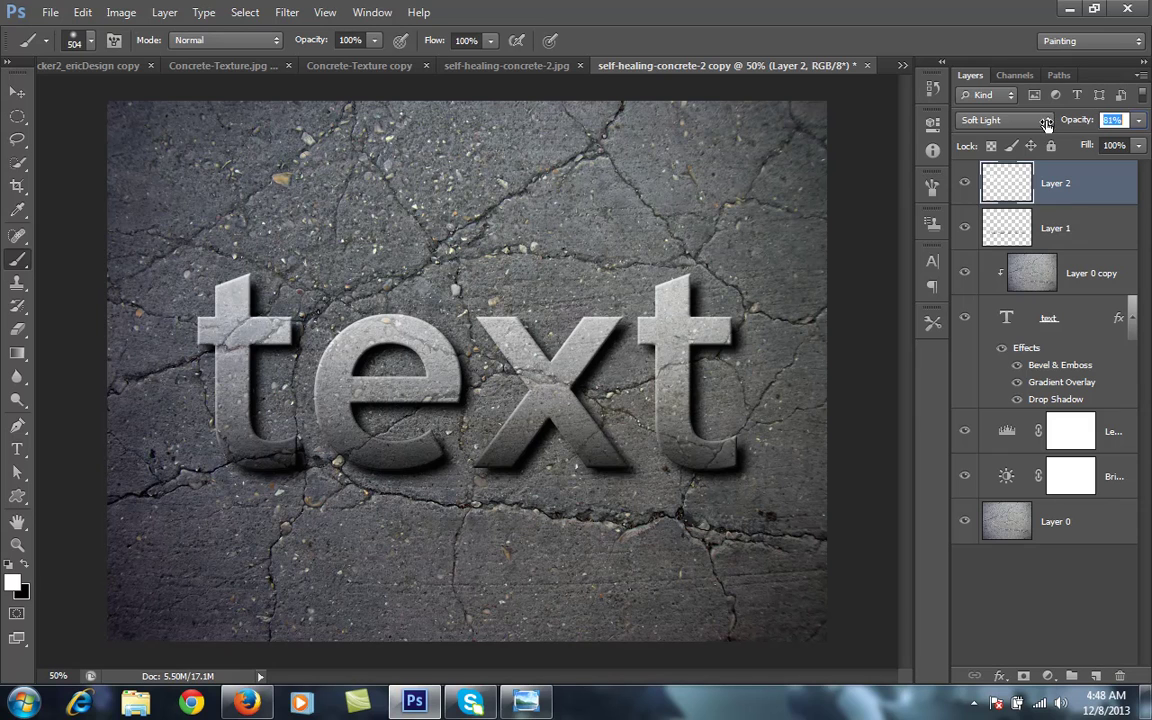
Step: Add a Levels adjustment clipped to the concrete texture copy over the text, with input black at 35 and input white at 237
{"action": "left_click", "coordinate": [1080, 236]}
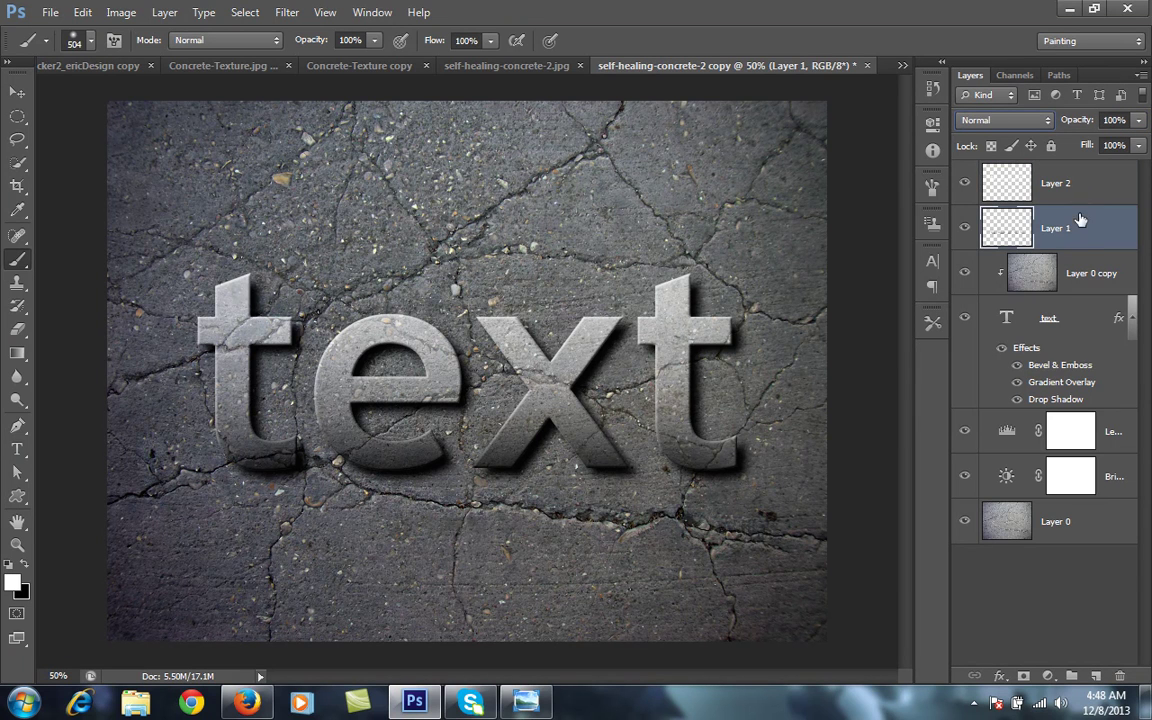
{"action": "left_click", "coordinate": [1090, 270]}
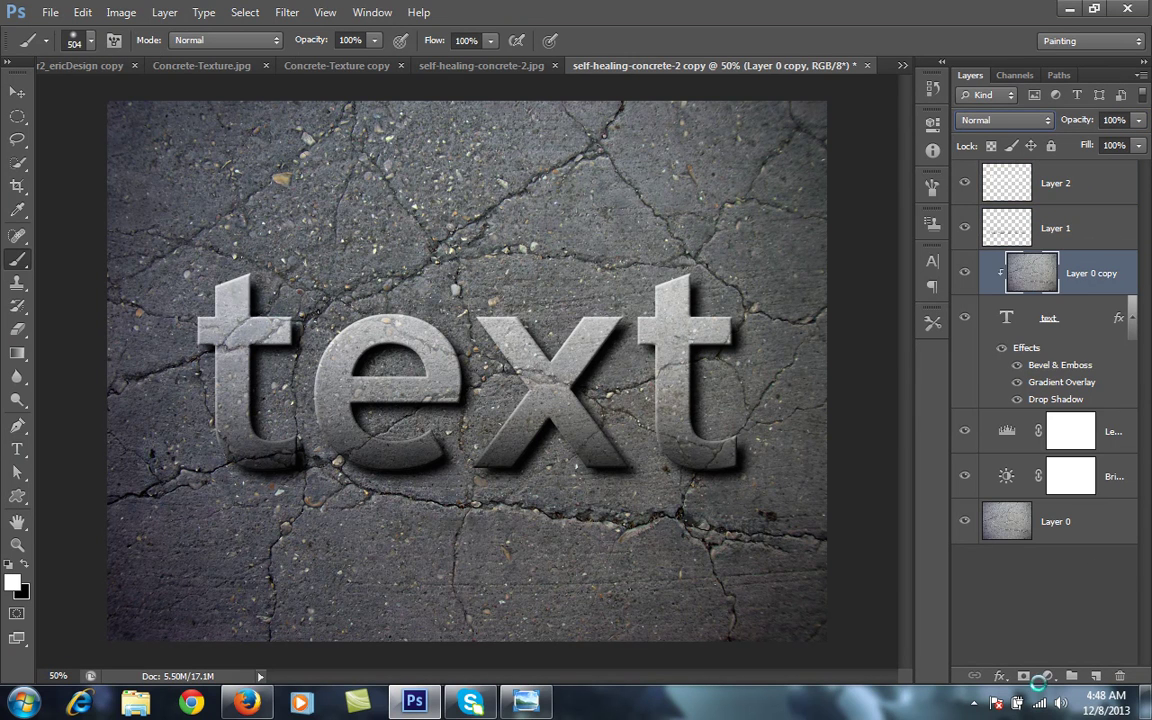
{"action": "left_click", "coordinate": [1047, 676]}
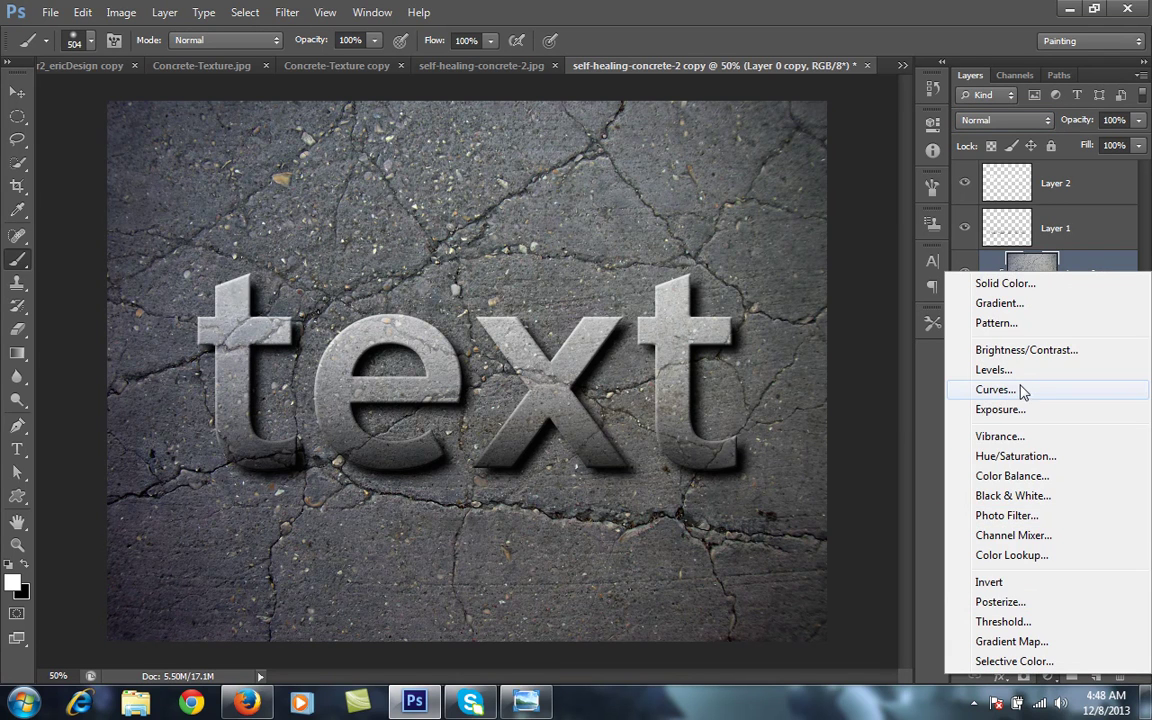
{"action": "left_click", "coordinate": [1016, 372]}
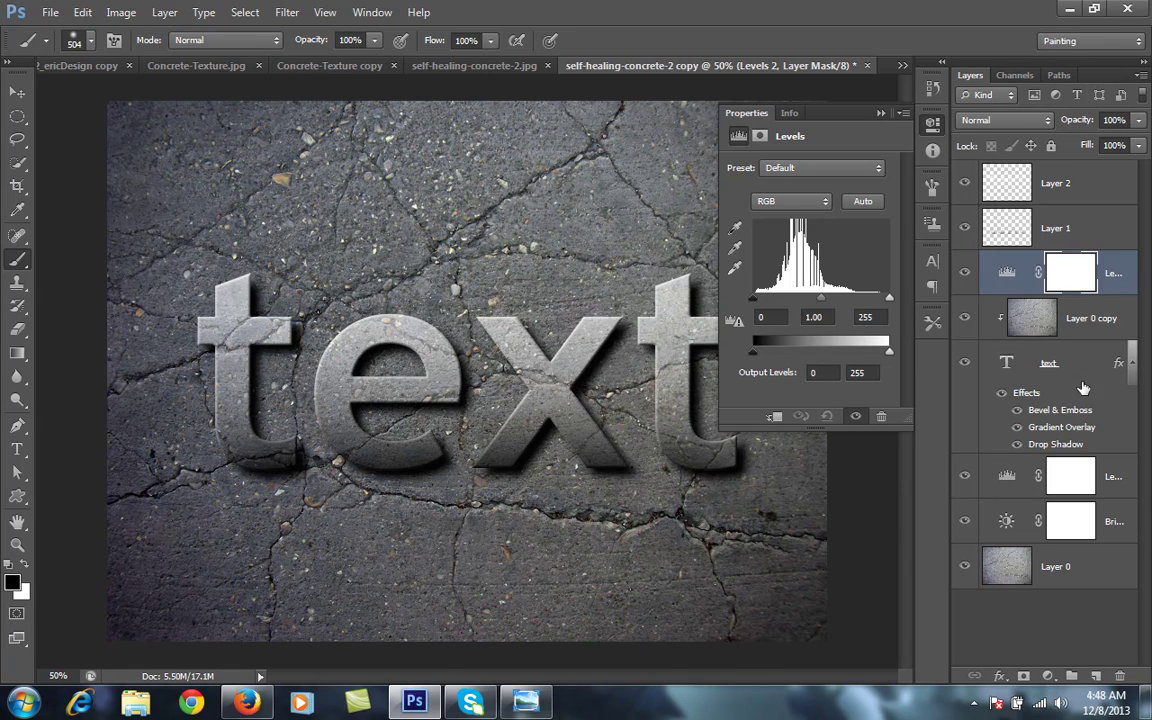
{"action": "left_click", "coordinate": [1110, 291], "text": "alt"}
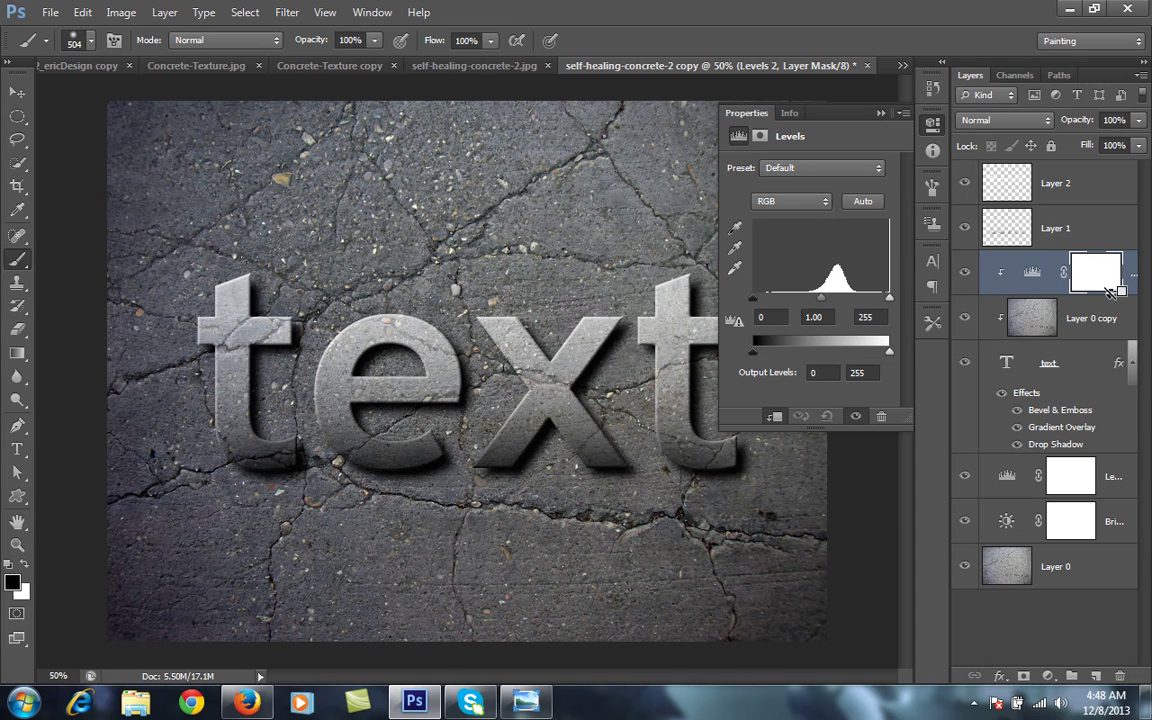
{"action": "mouse_move", "coordinate": [756, 299]}
{"action": "left_mouse_down"}
{"action": "mouse_move", "coordinate": [781, 302]}
{"action": "mouse_move", "coordinate": [770, 301]}
{"action": "left_mouse_up"}
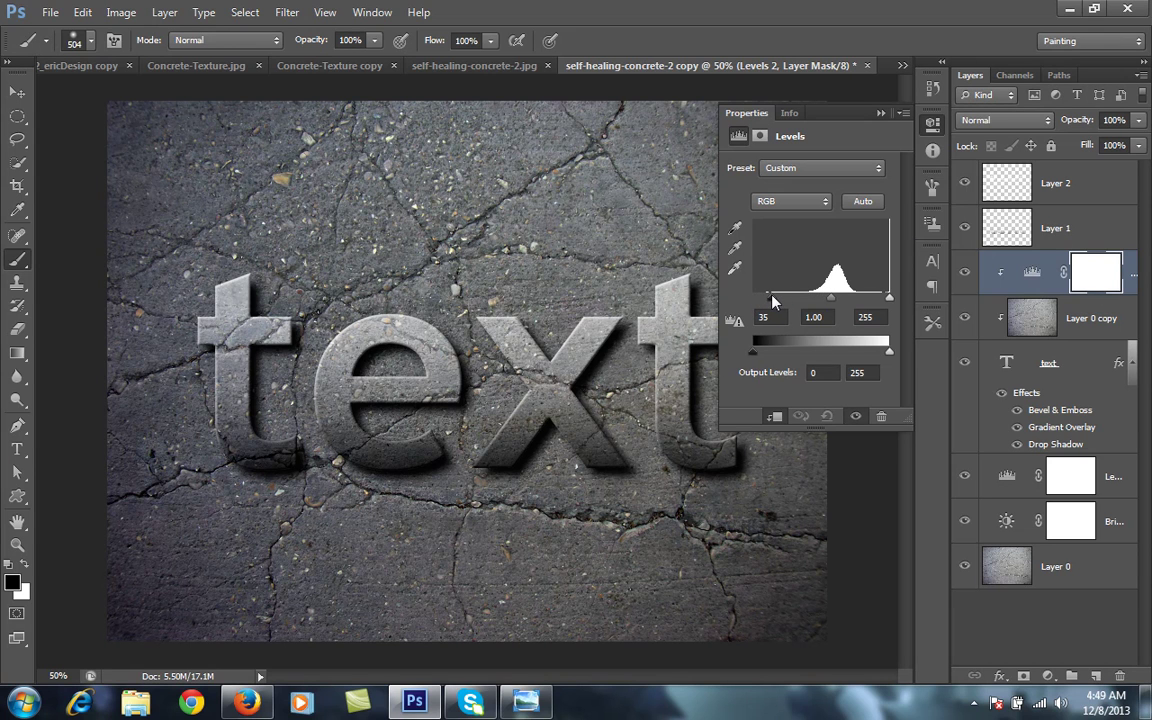
{"action": "left_click_drag", "start_coordinate": [891, 297], "coordinate": [880, 299]}
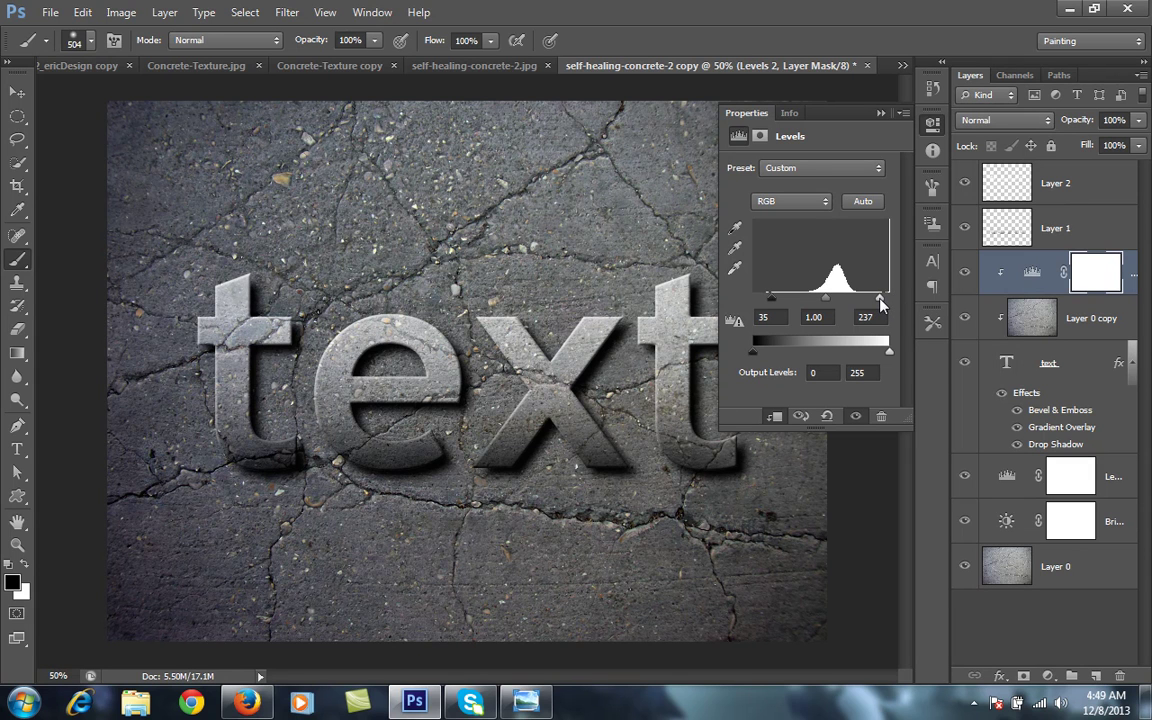
{"action": "left_click", "coordinate": [881, 113]}
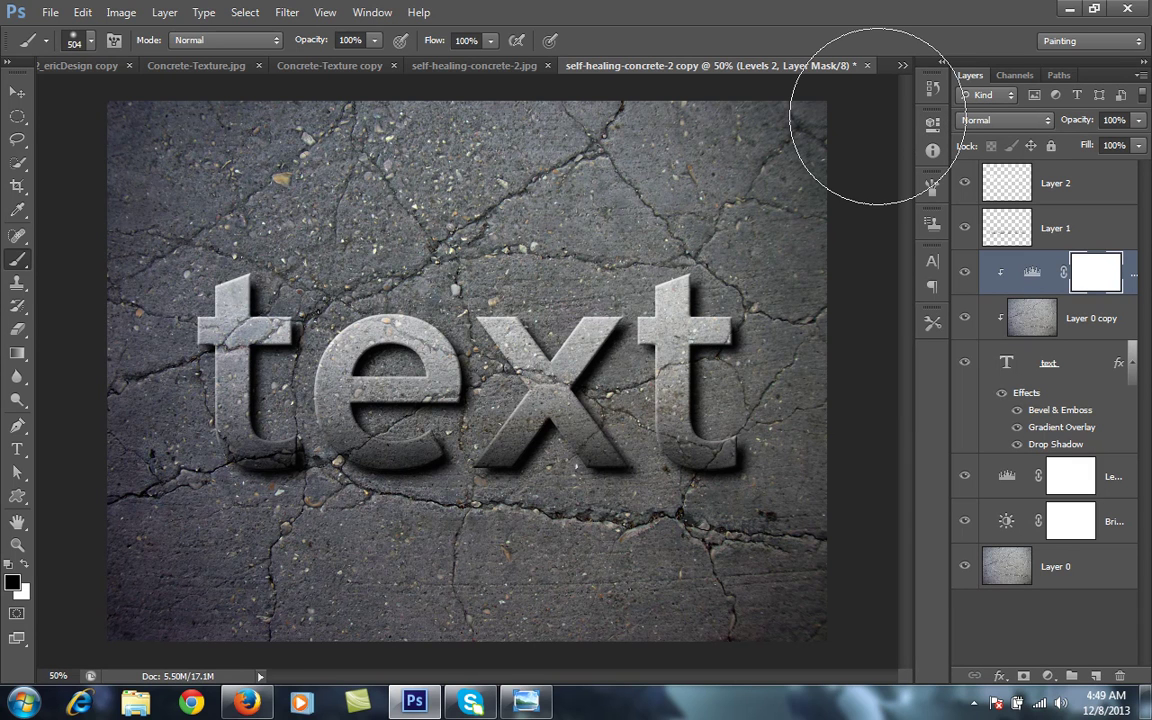